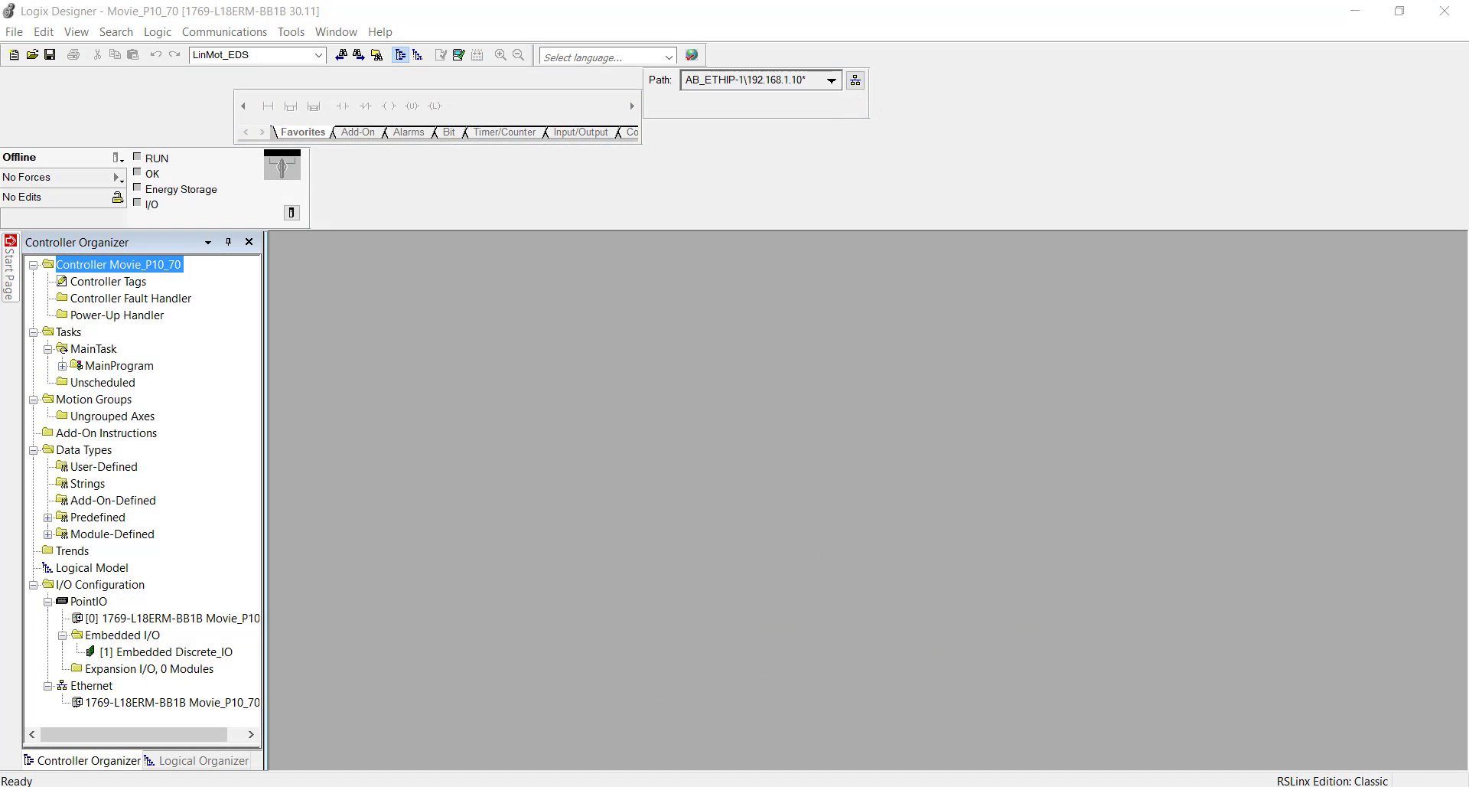
Select the Ethernet network under the controller's I/O Configuration.
click(92, 687)
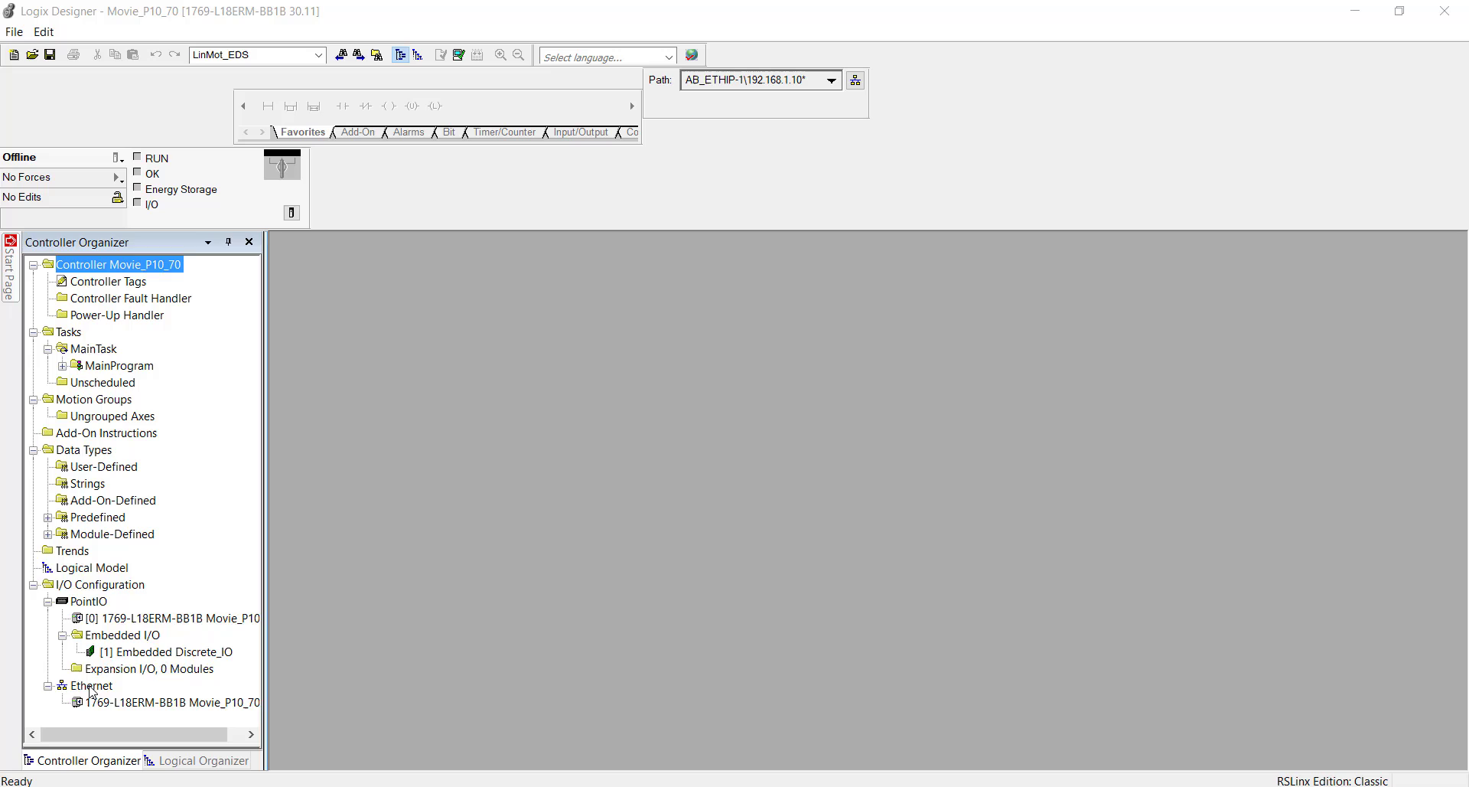
Add a 2198-P031 bus power supply named Power_Supply at IP 192.168.1.1 on Ethernet.
right_click(92, 687)
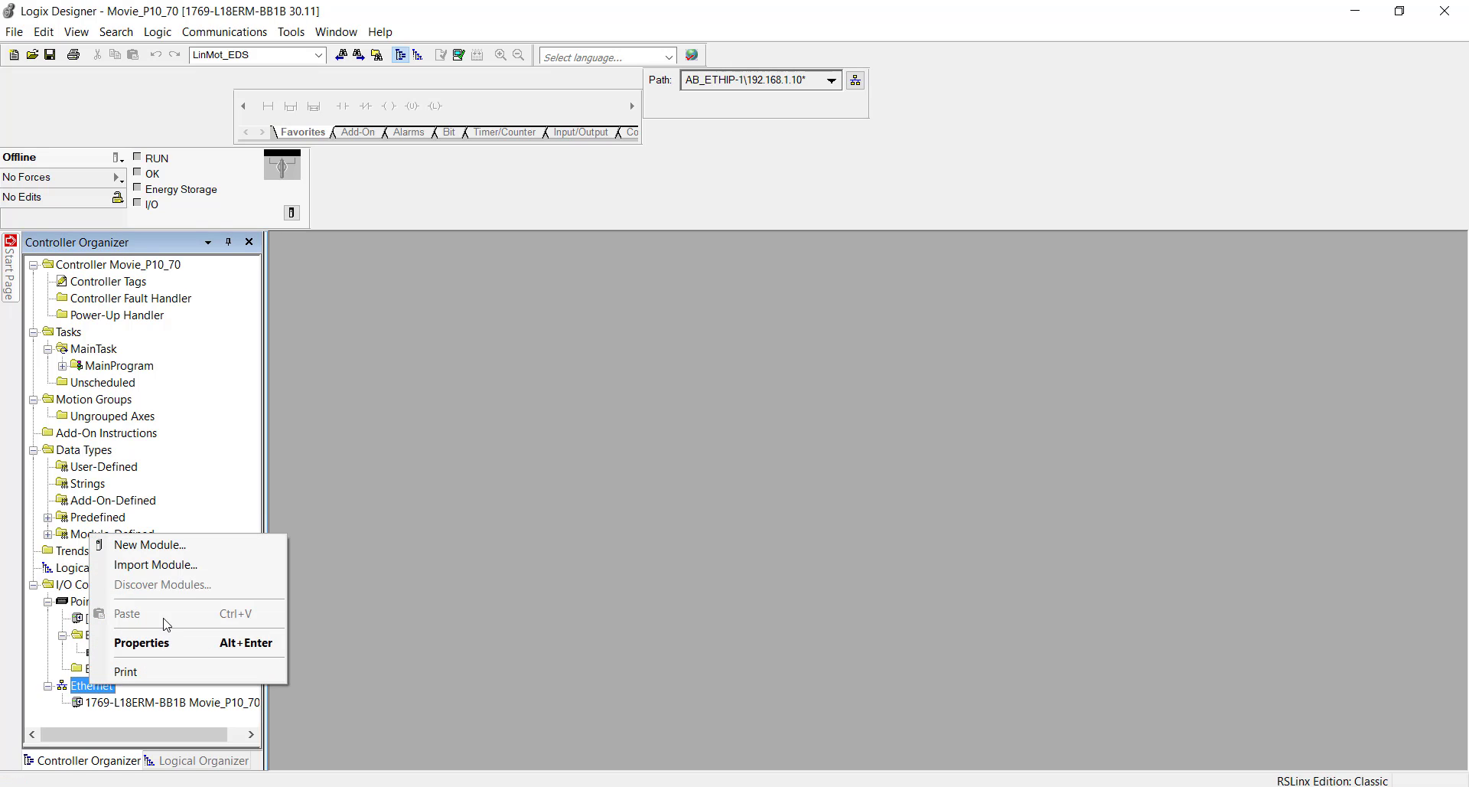
click(185, 545)
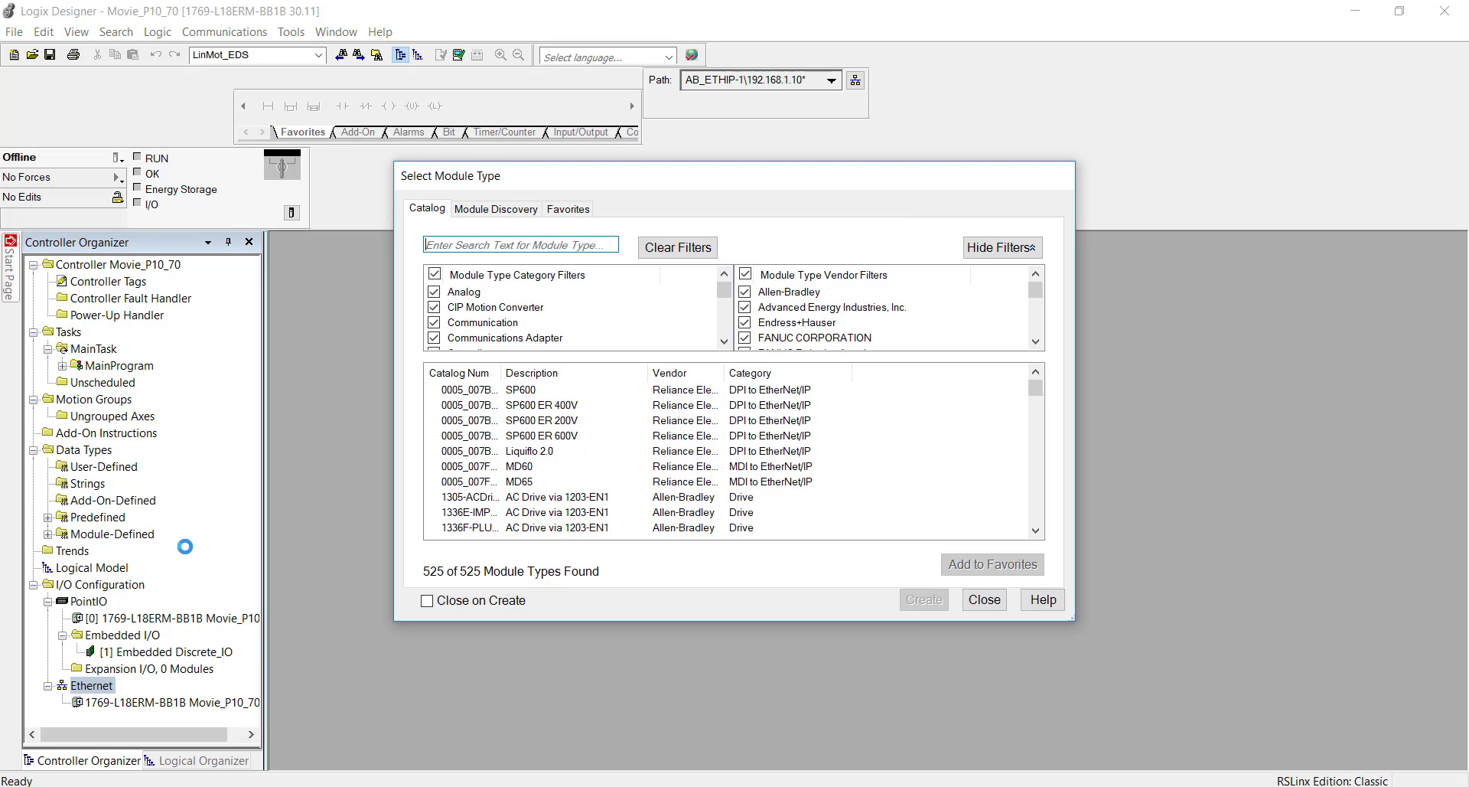
text(P031)
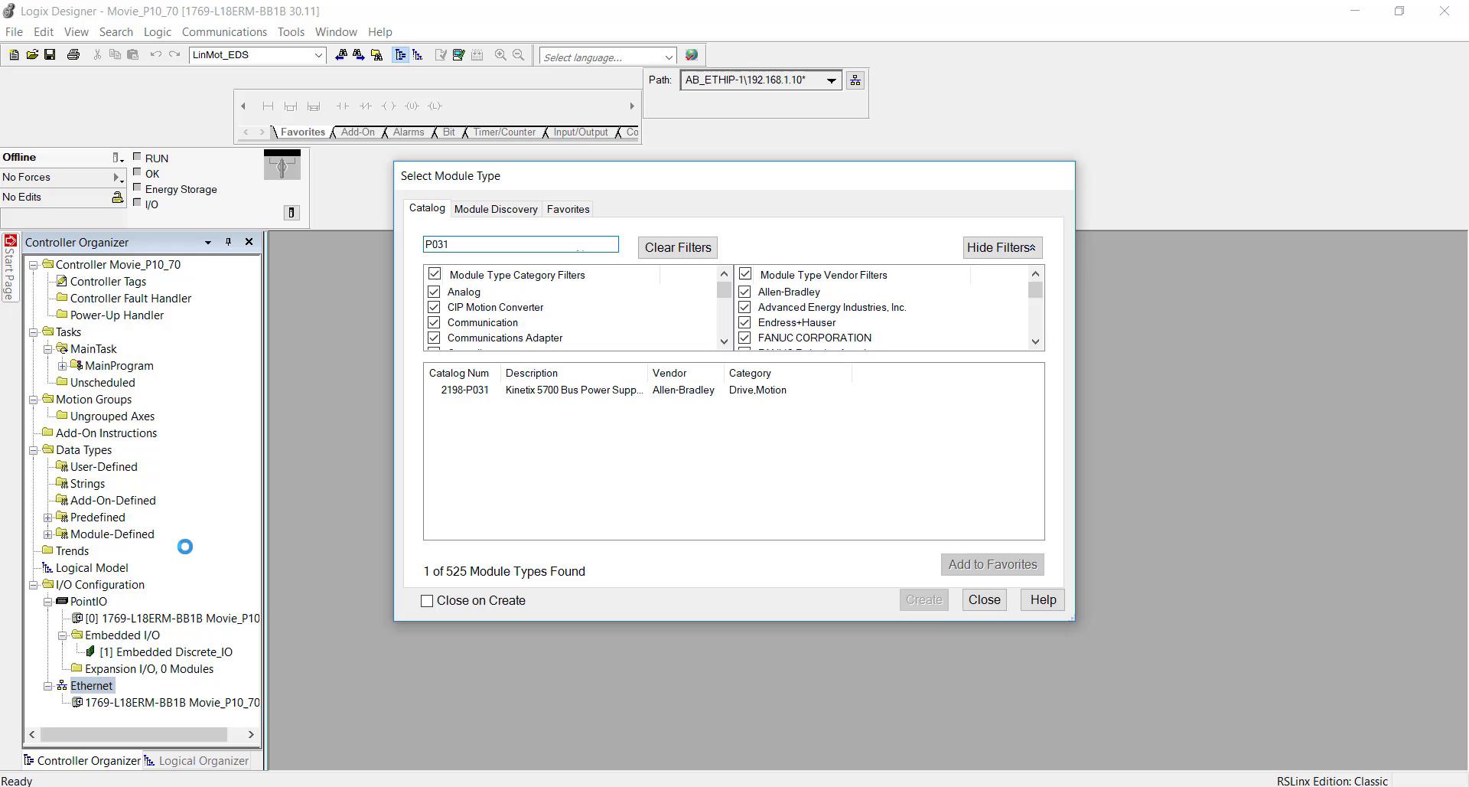
click(609, 392)
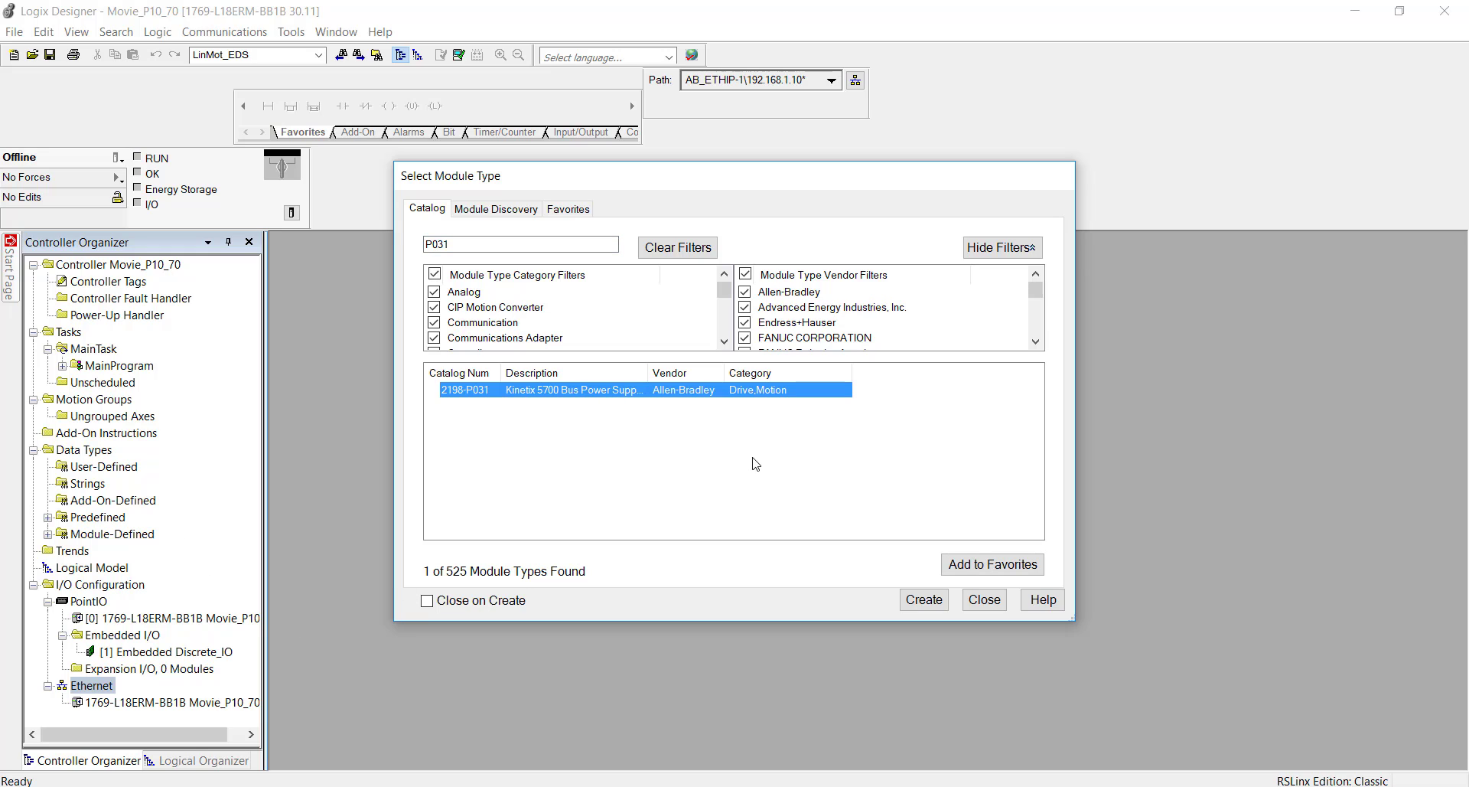
click(922, 600)
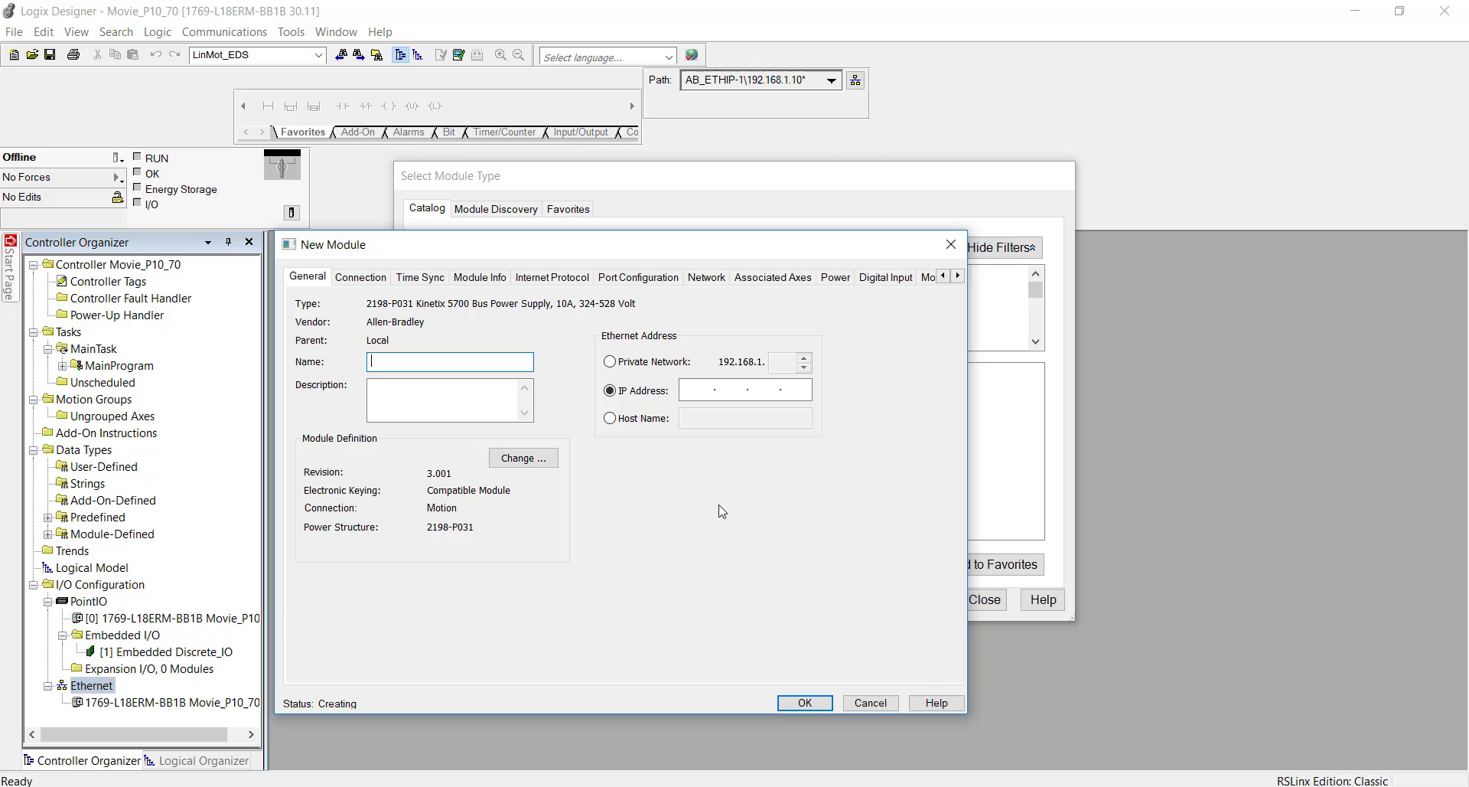
text(Power_)
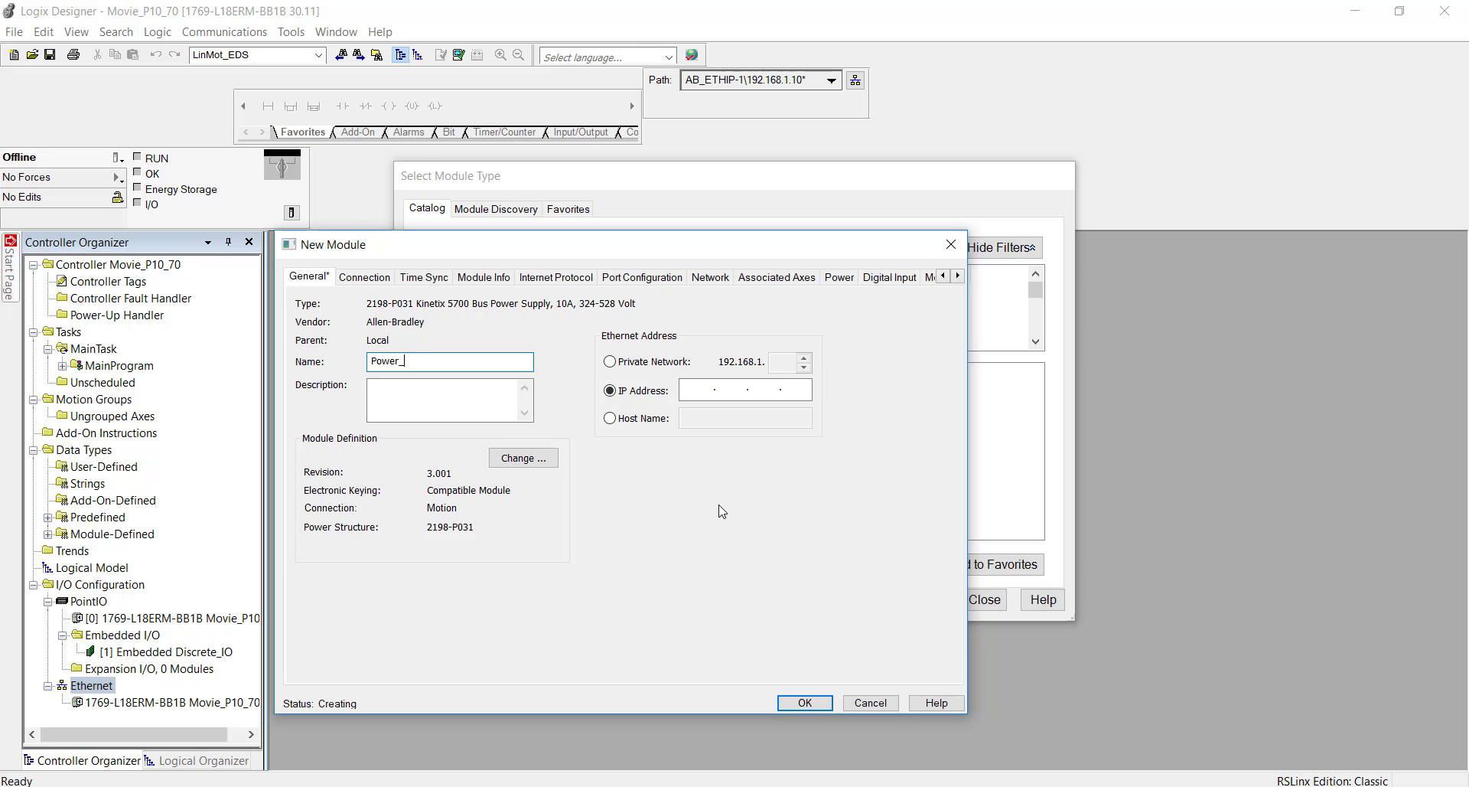
text(Supply)
text(192)
text(1681)
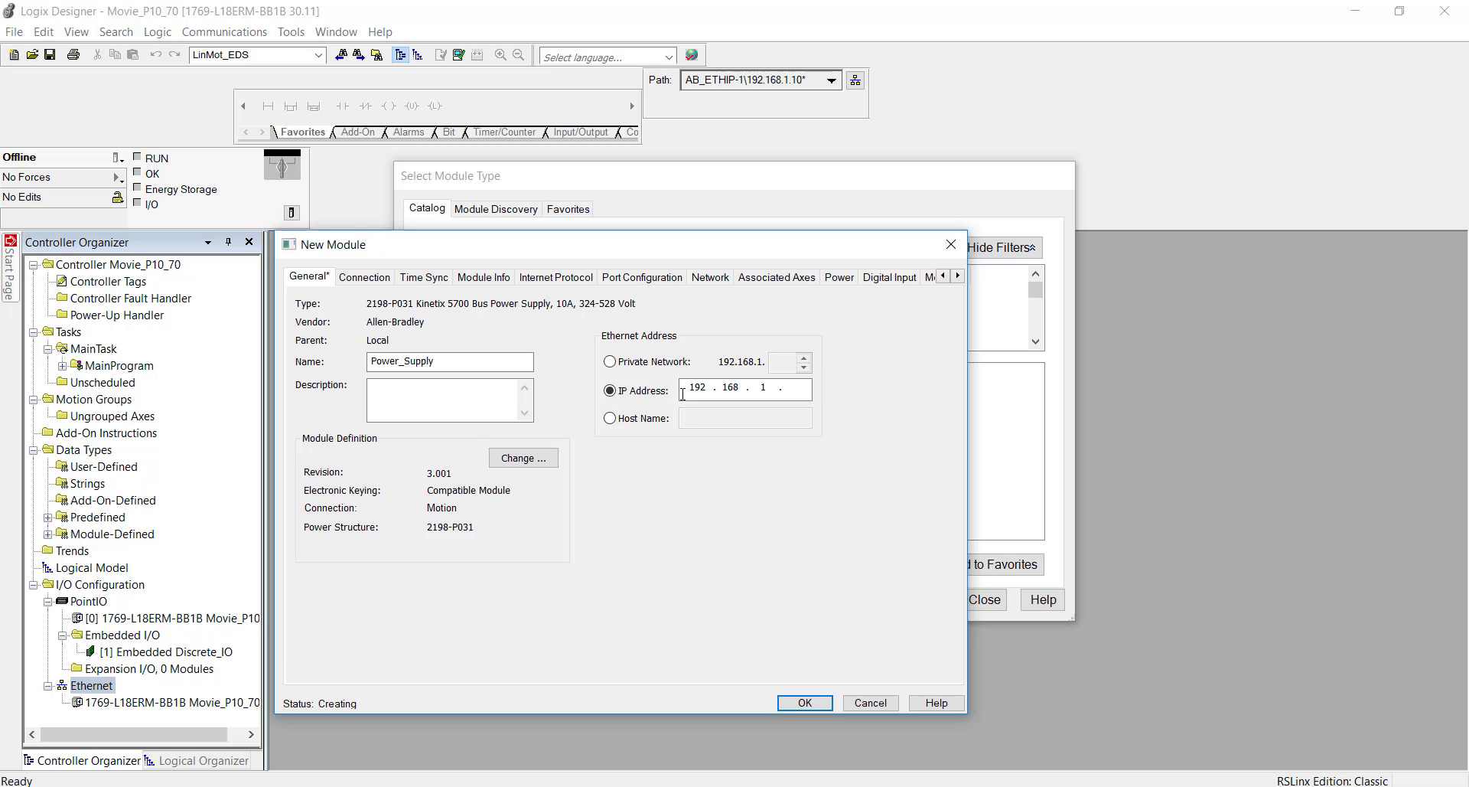
text(1)
click(803, 702)
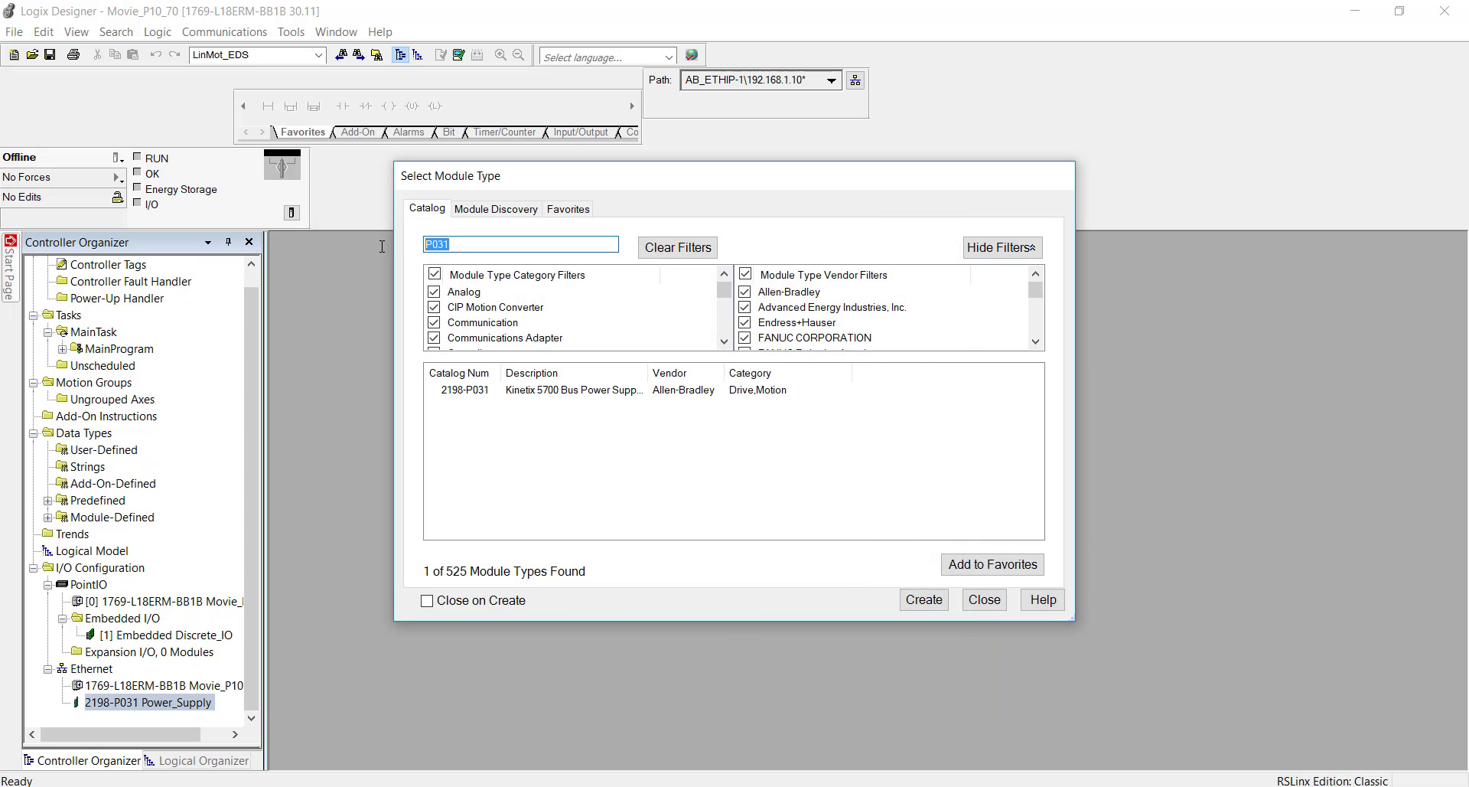
Add a 2198-D006-ERS3 dual-axis drive named Drive at IP 192.168.1.2, then close the catalog.
text(D006)
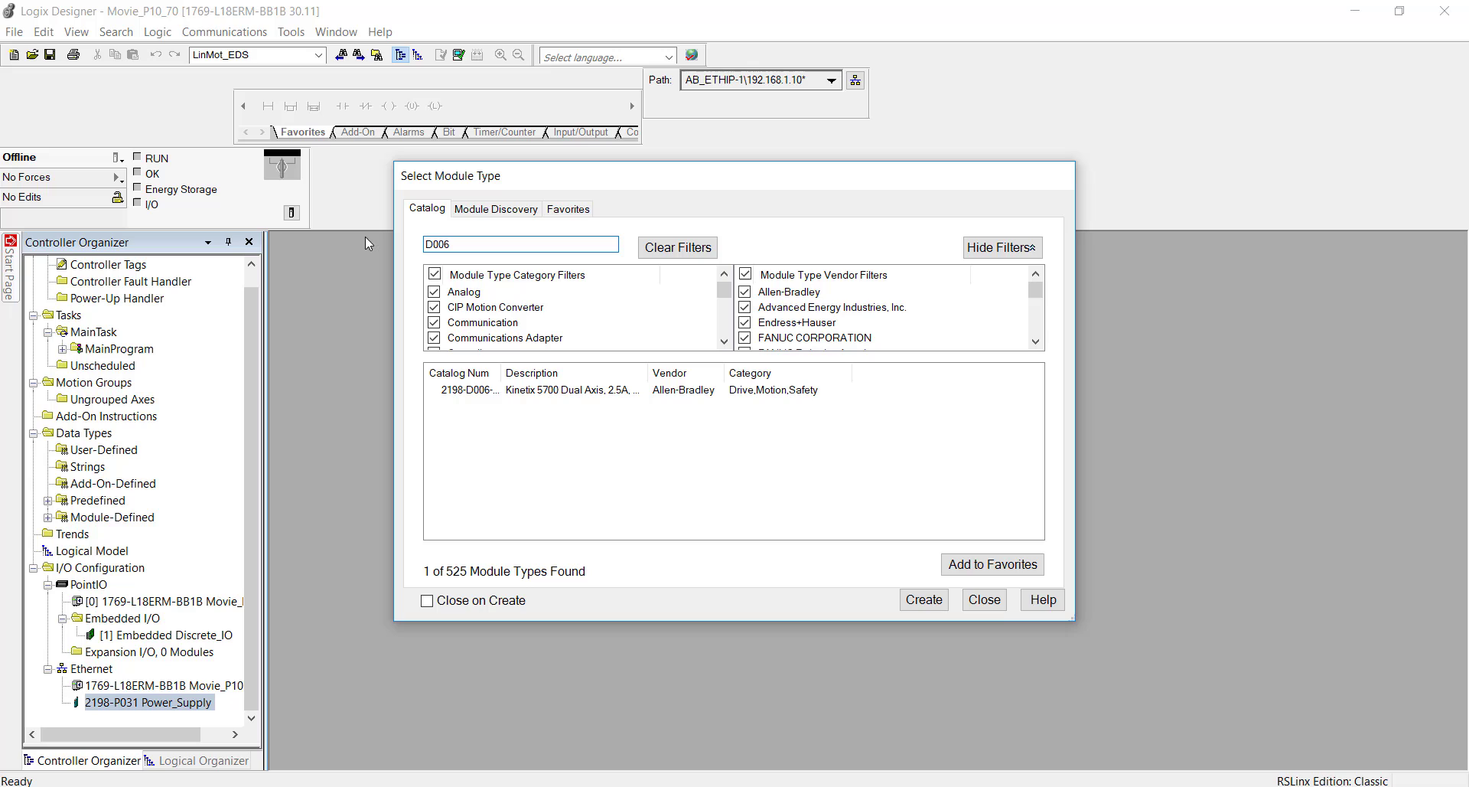
click(570, 390)
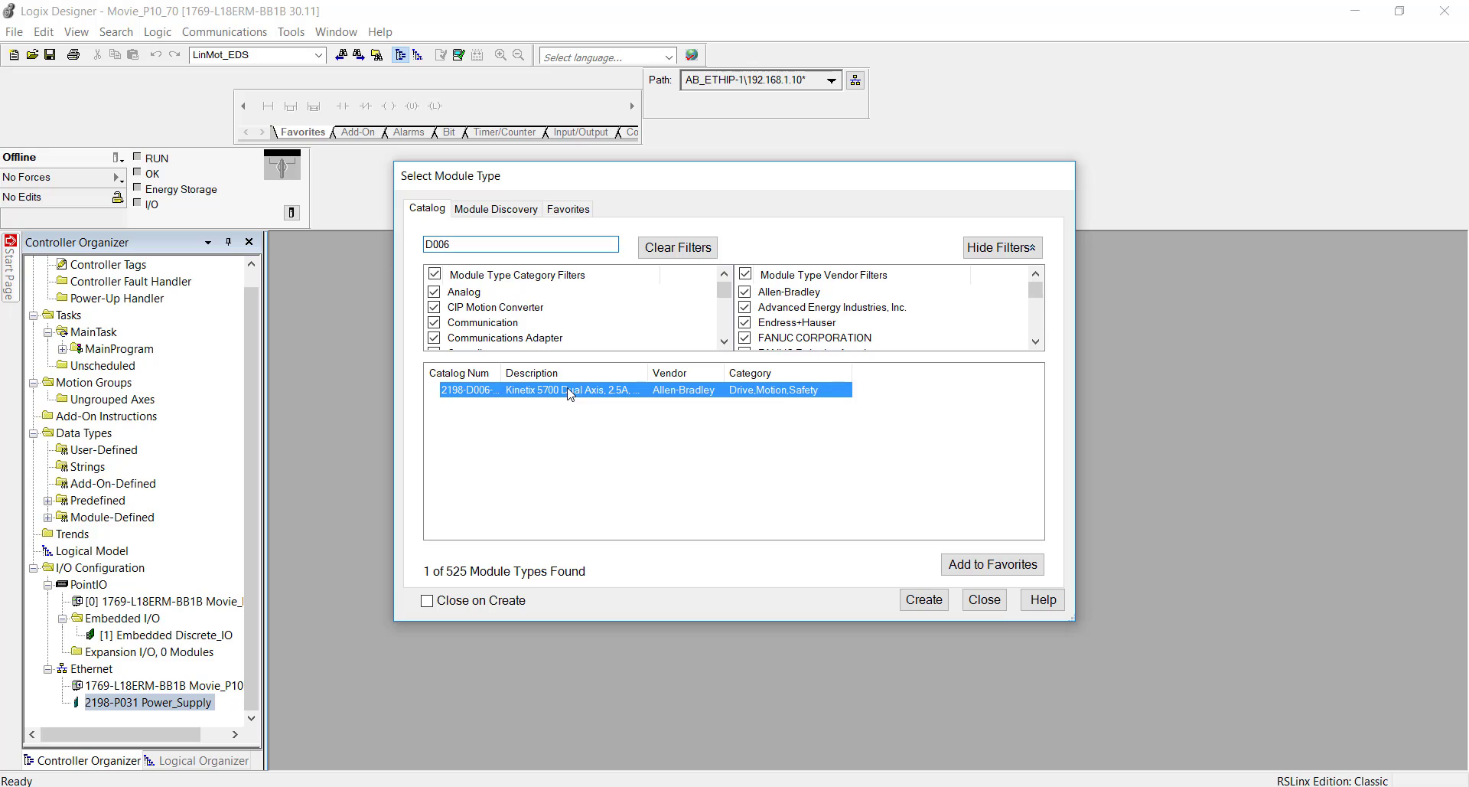
click(924, 599)
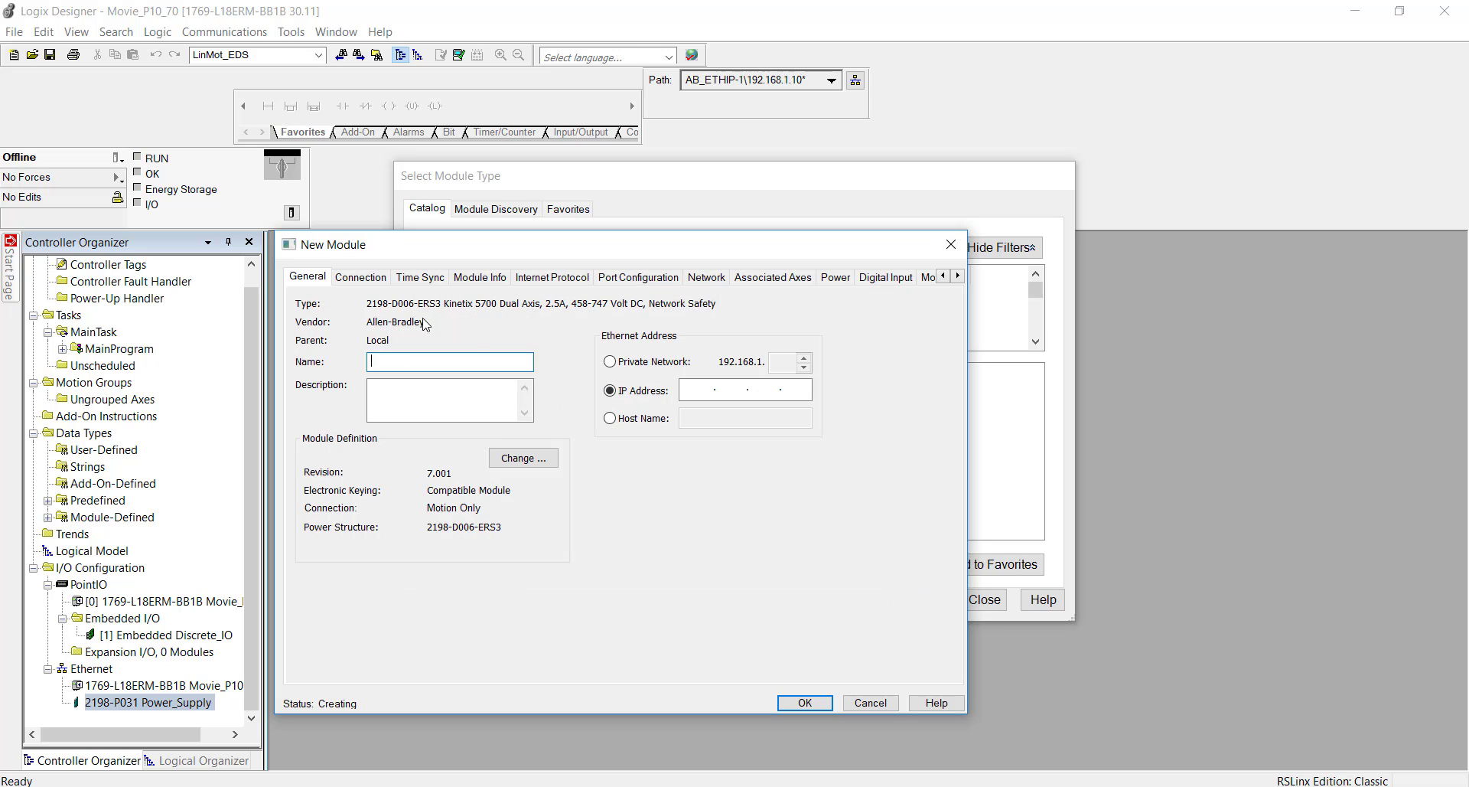
text(Drive)
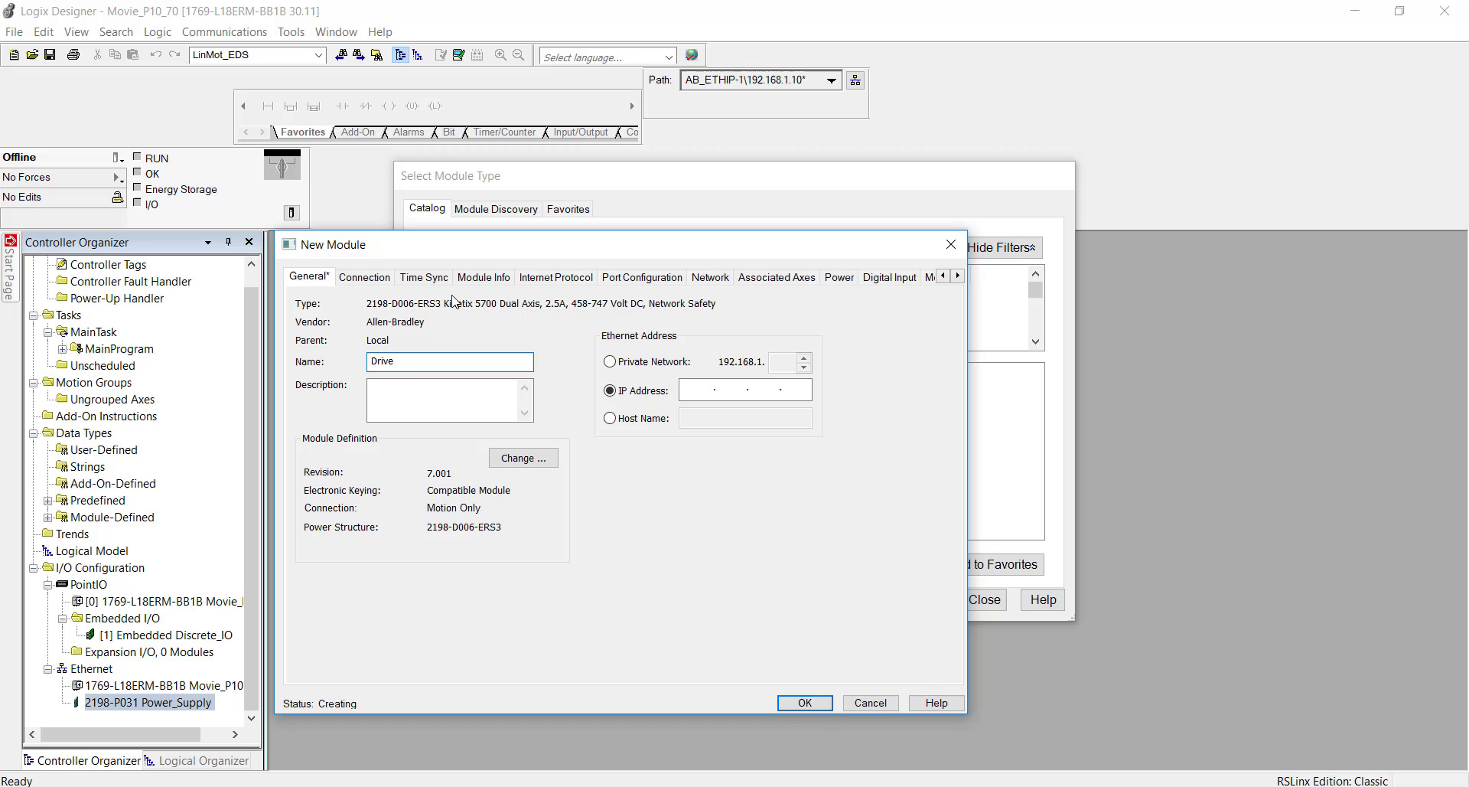
click(688, 390)
text(192)
text(1681)
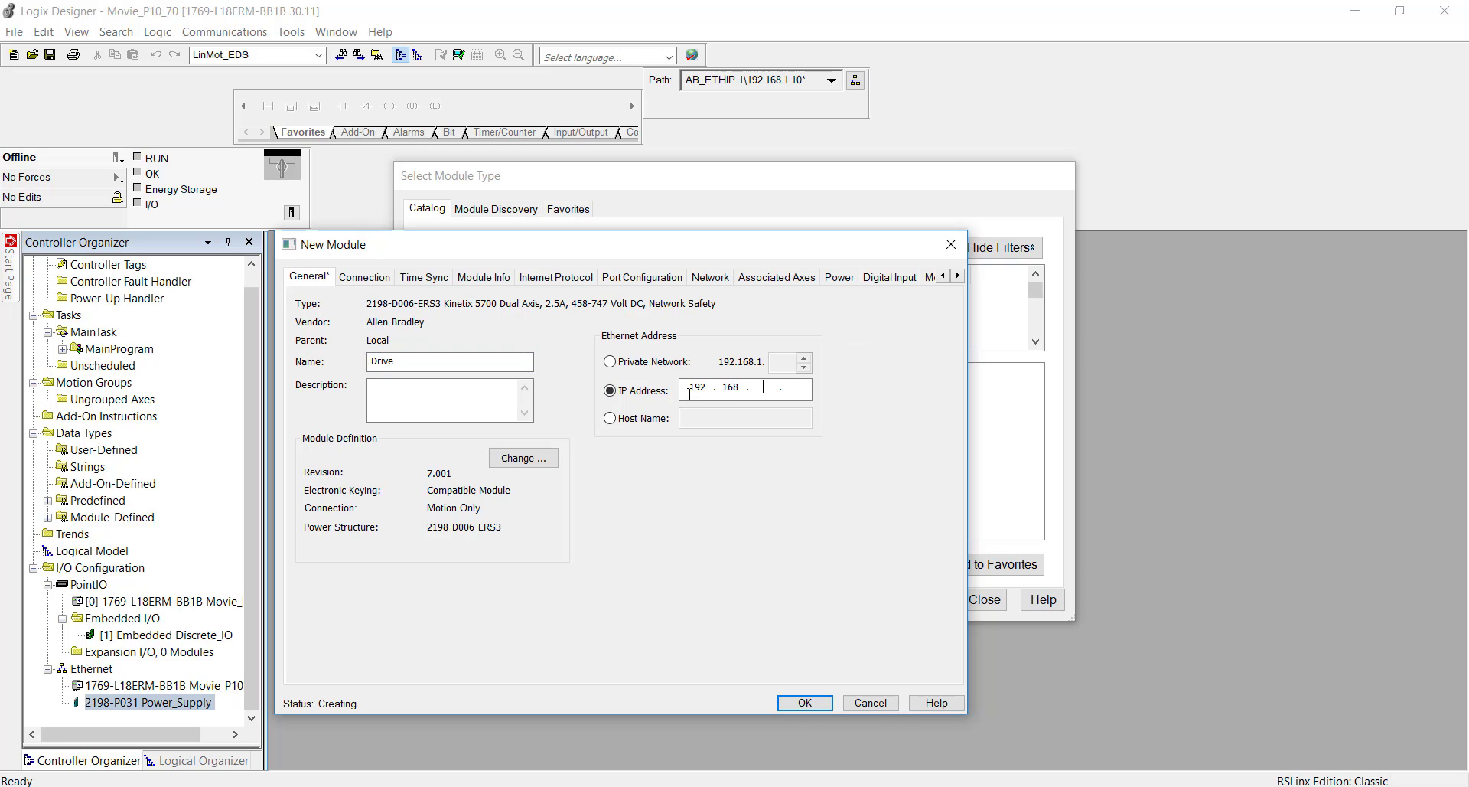
text(2)
click(804, 703)
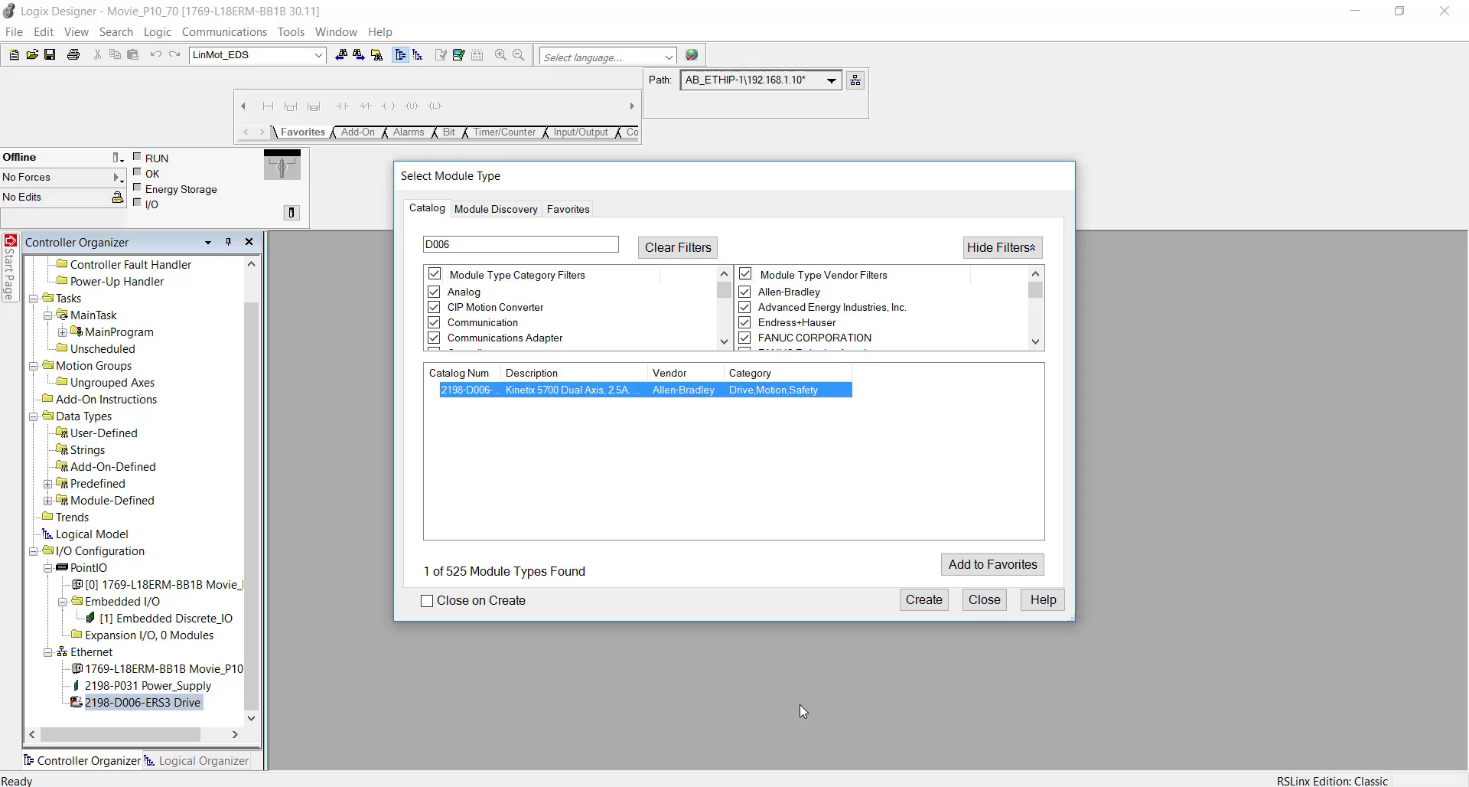
click(985, 599)
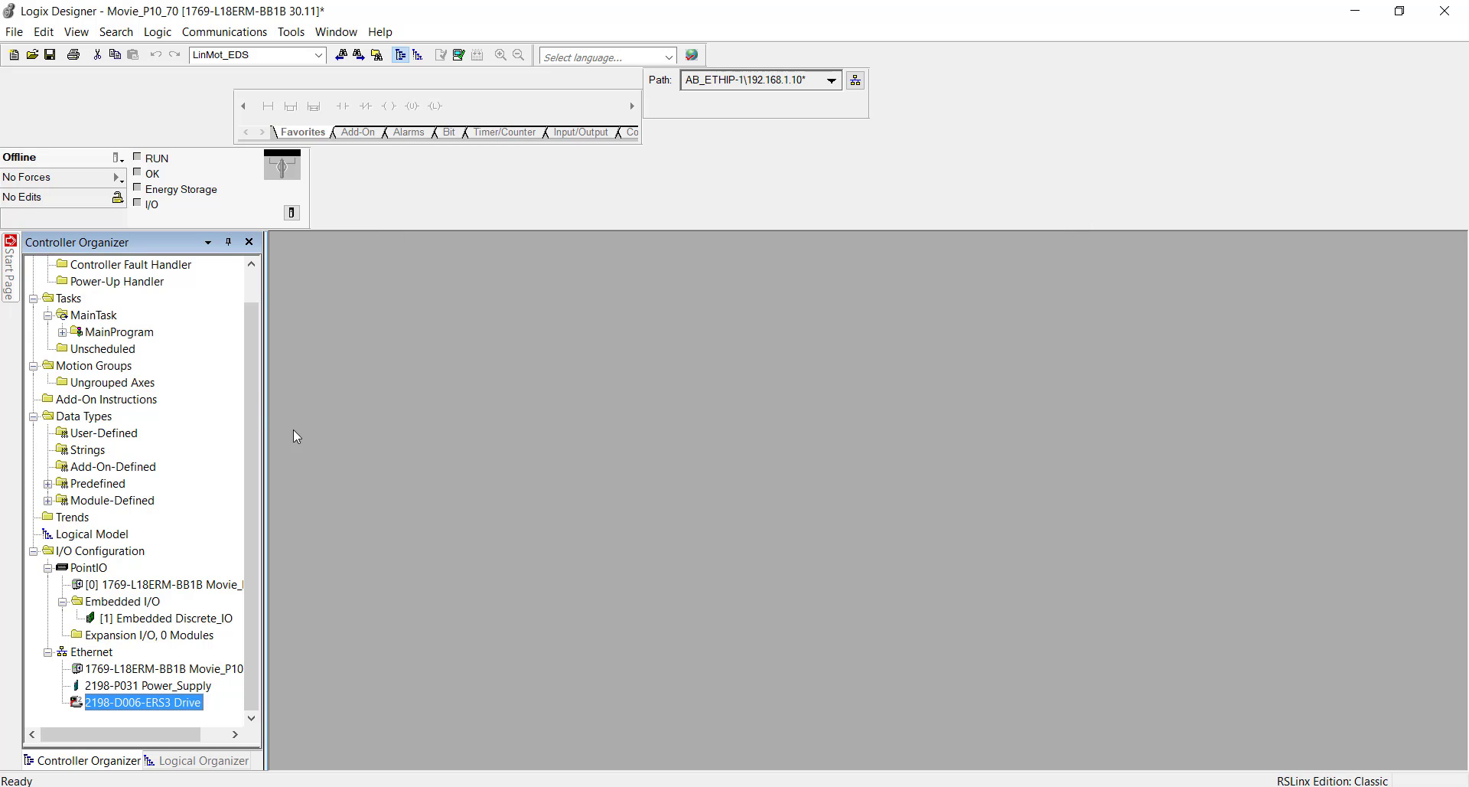
Create a LinMot_Motors motion group under Motion Groups.
right_click(77, 366)
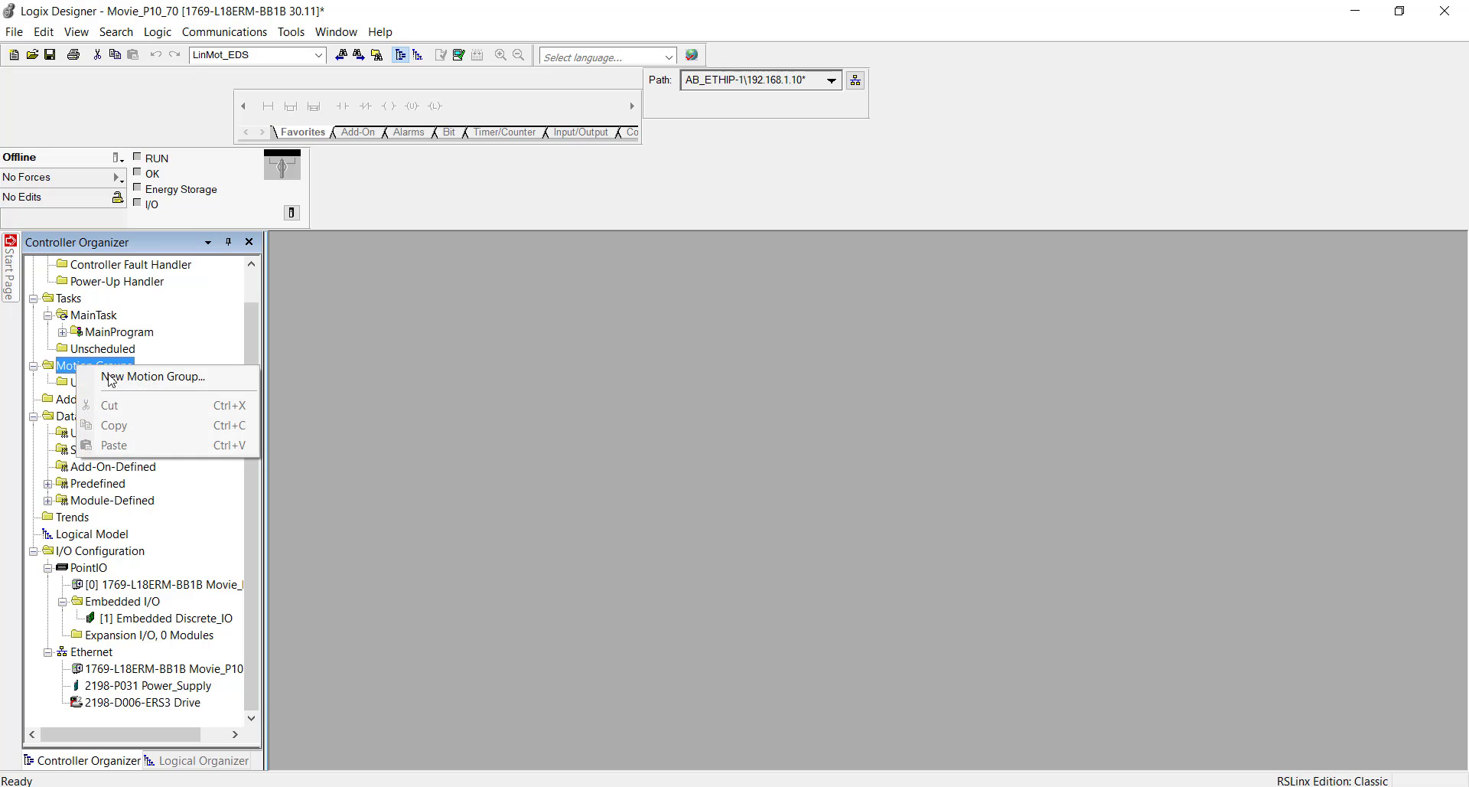
click(156, 379)
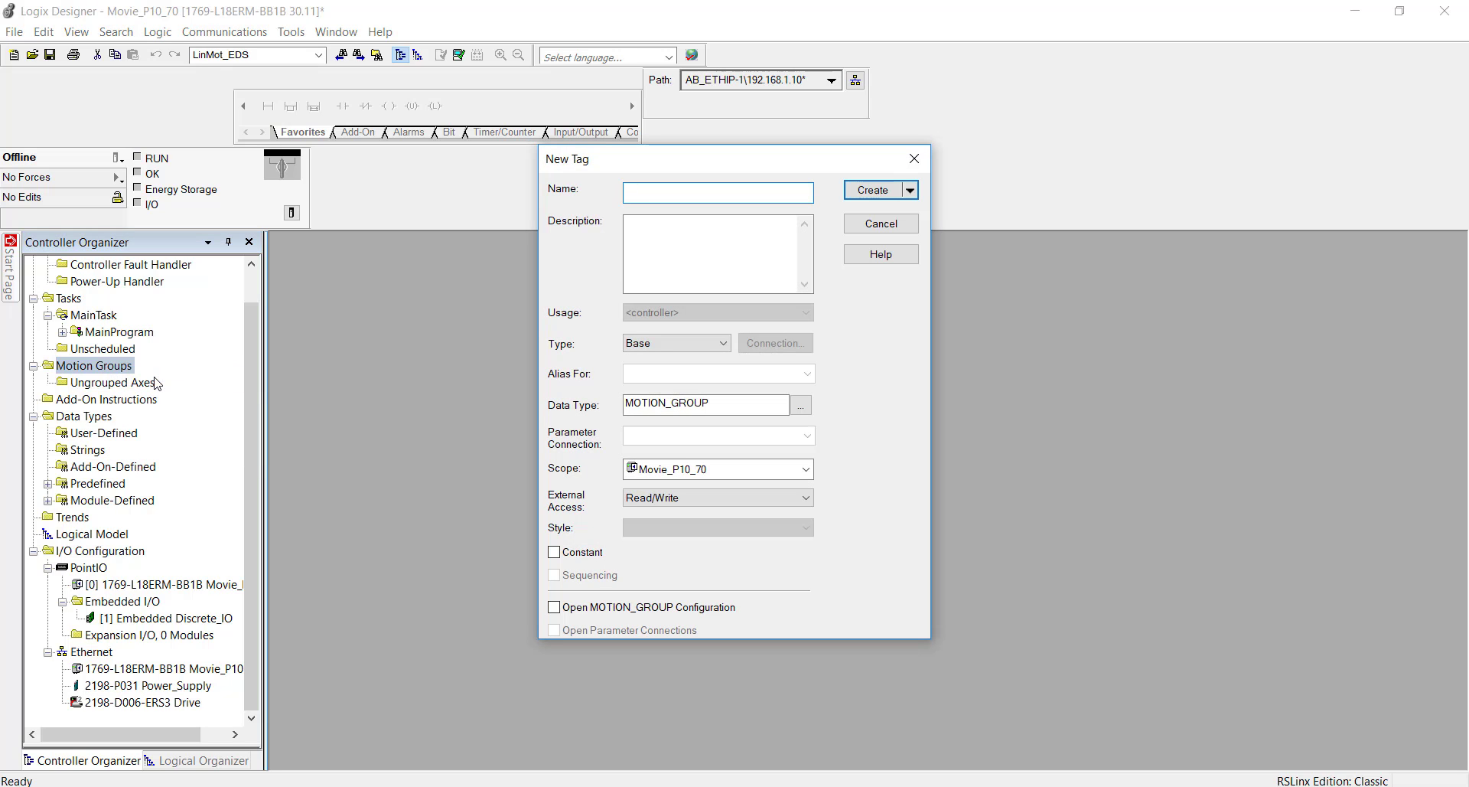
text(LinMot_Motors)
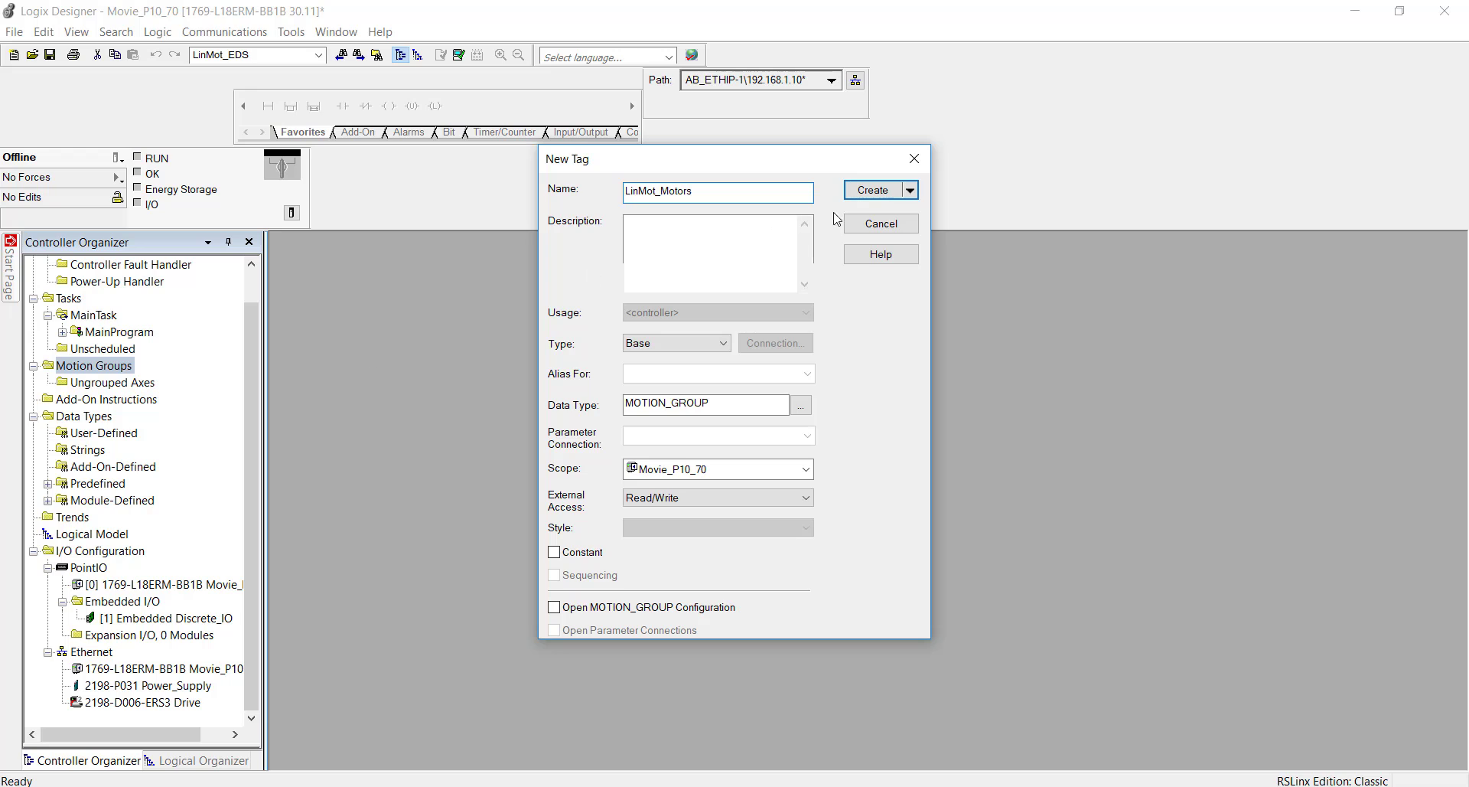
click(876, 195)
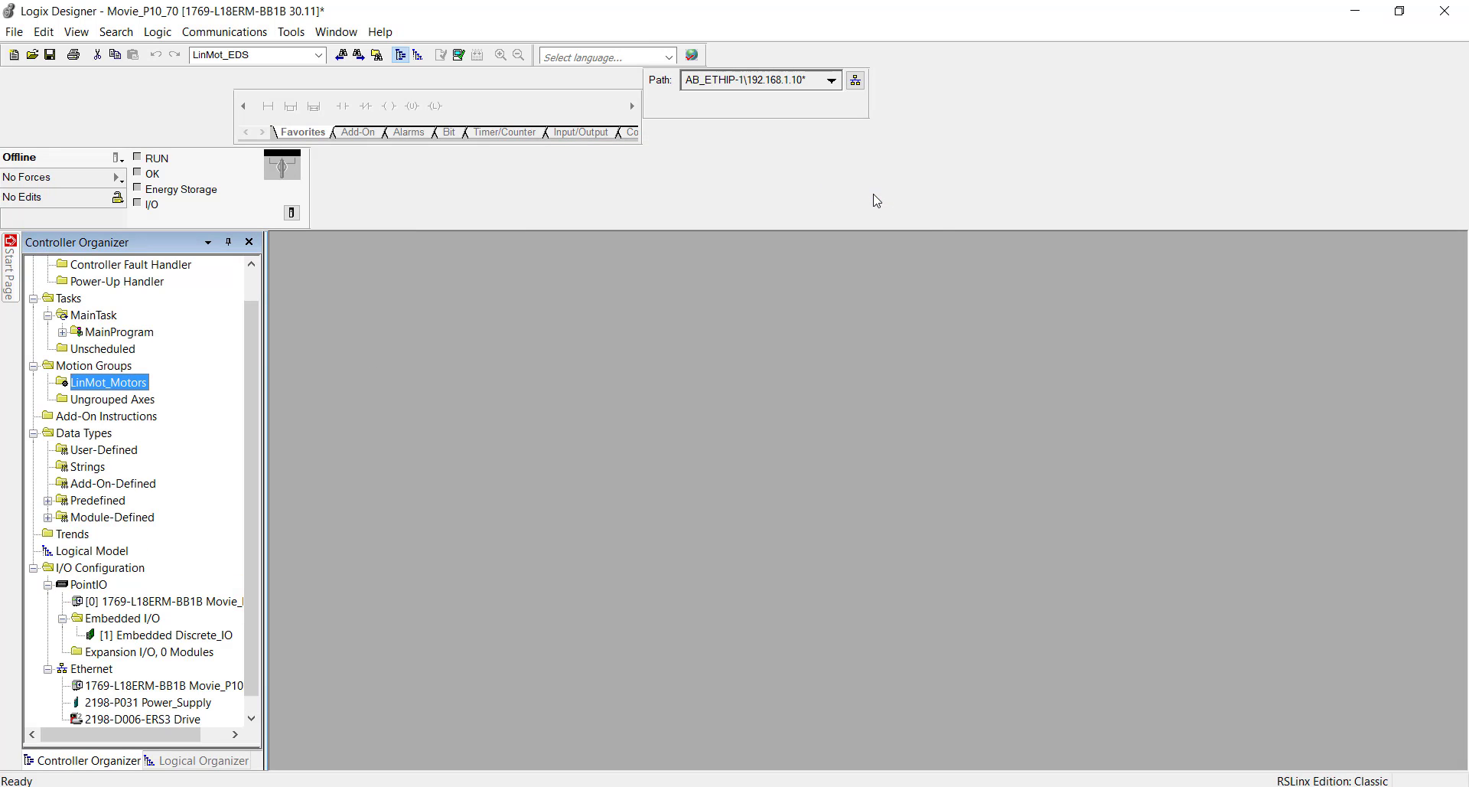
Create an AXIS_CIP_DRIVE axis named P10_70 in the LinMot_Motors group.
right_click(135, 386)
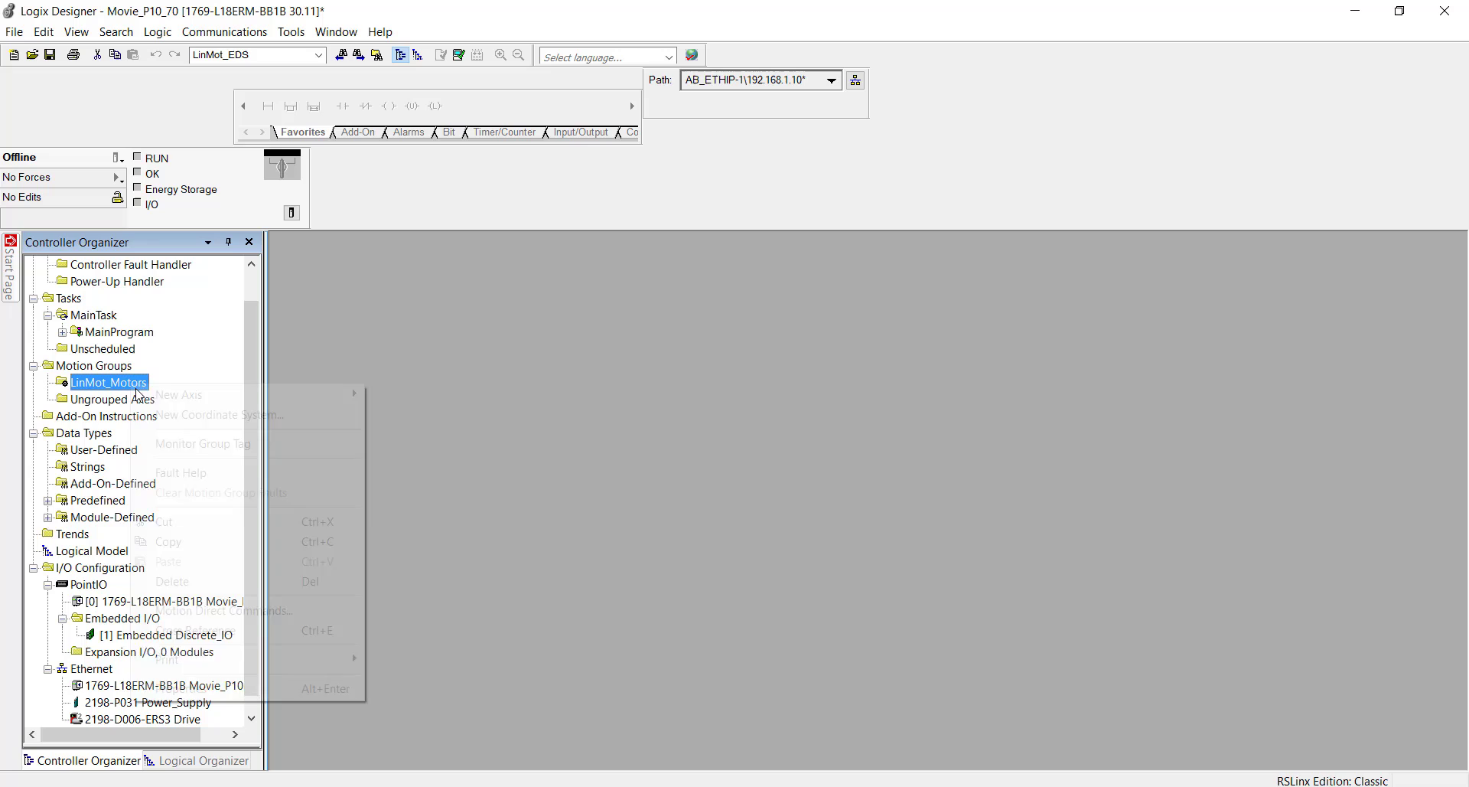
mouse_move(194, 397)
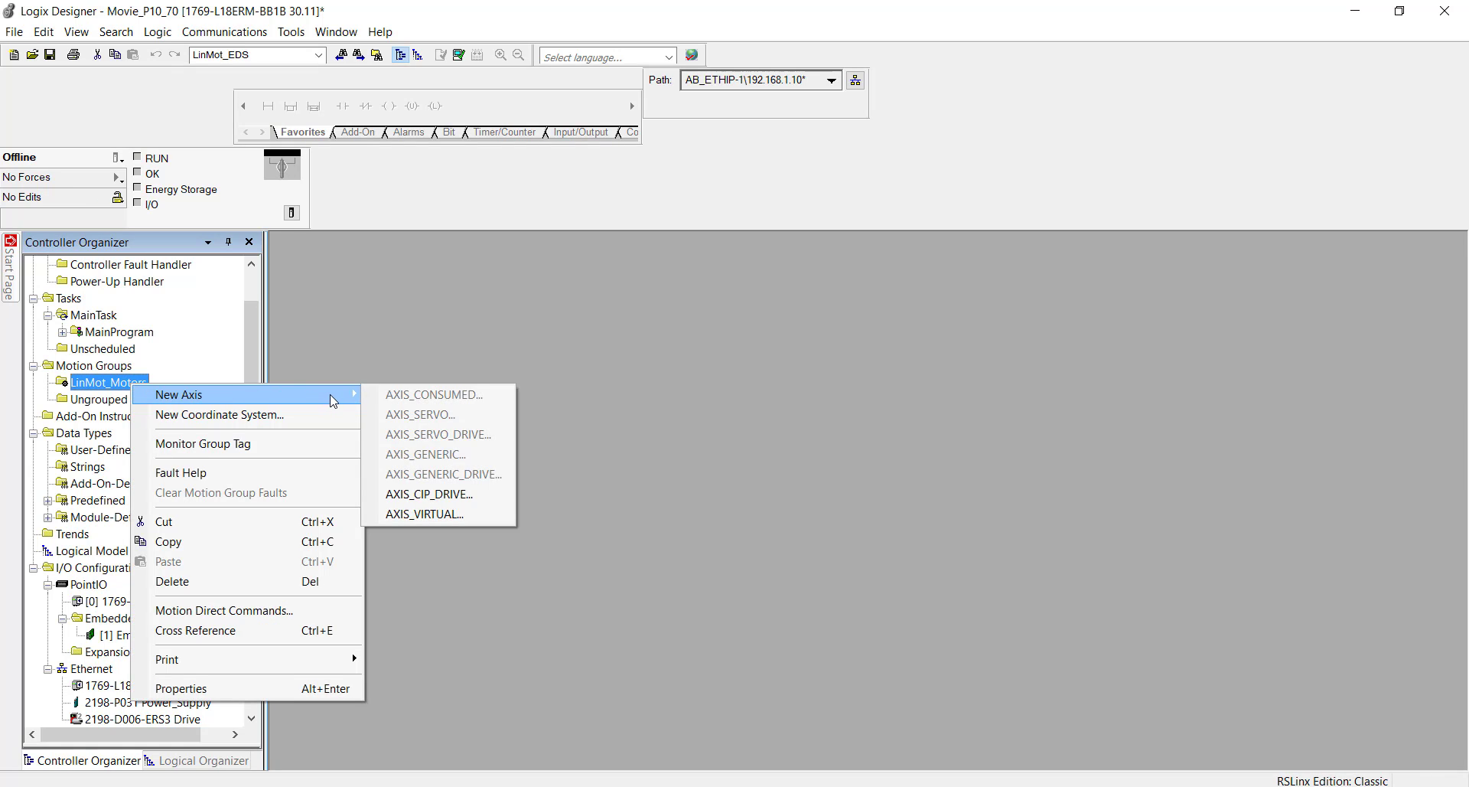
click(443, 495)
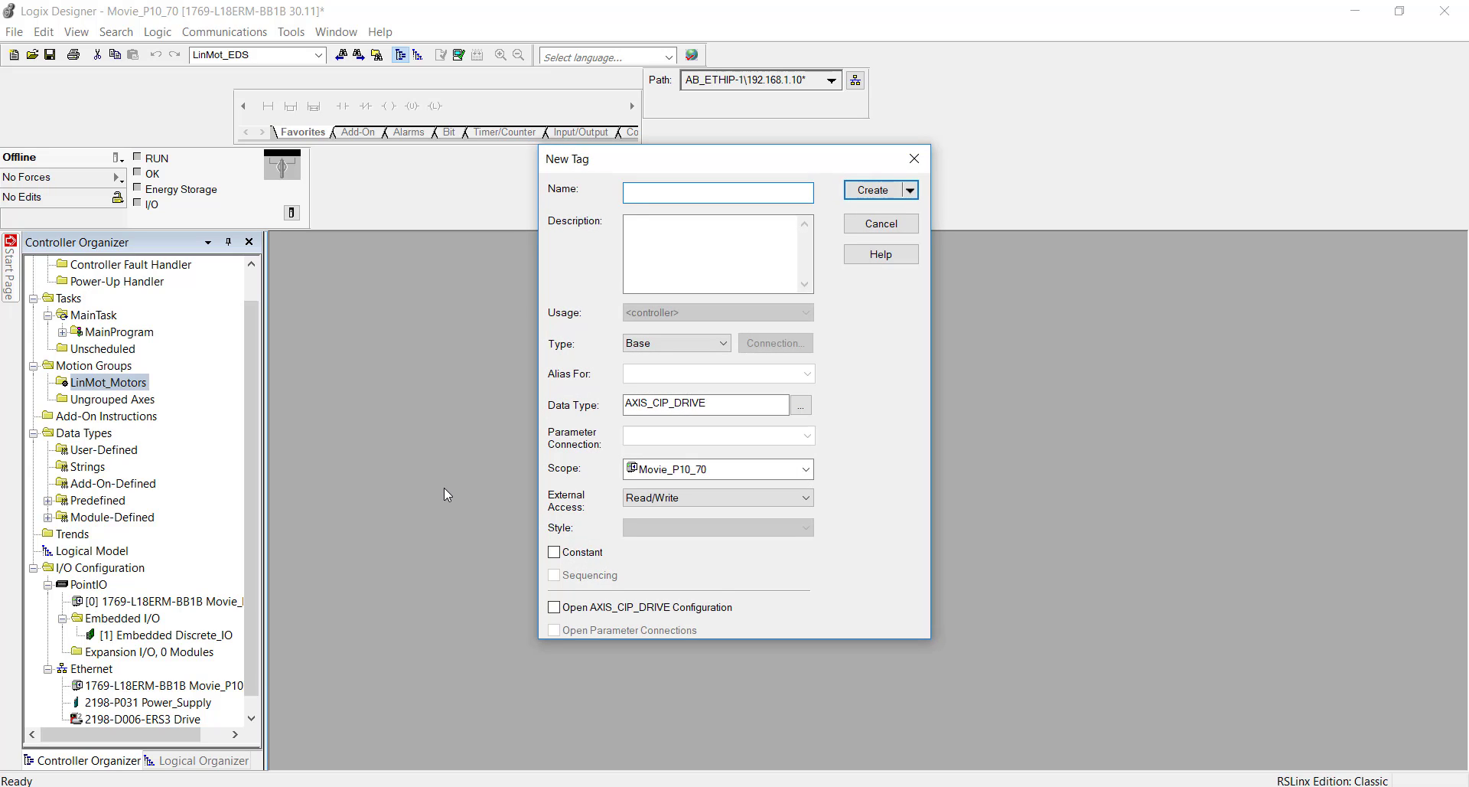
text(P10_70)
click(887, 191)
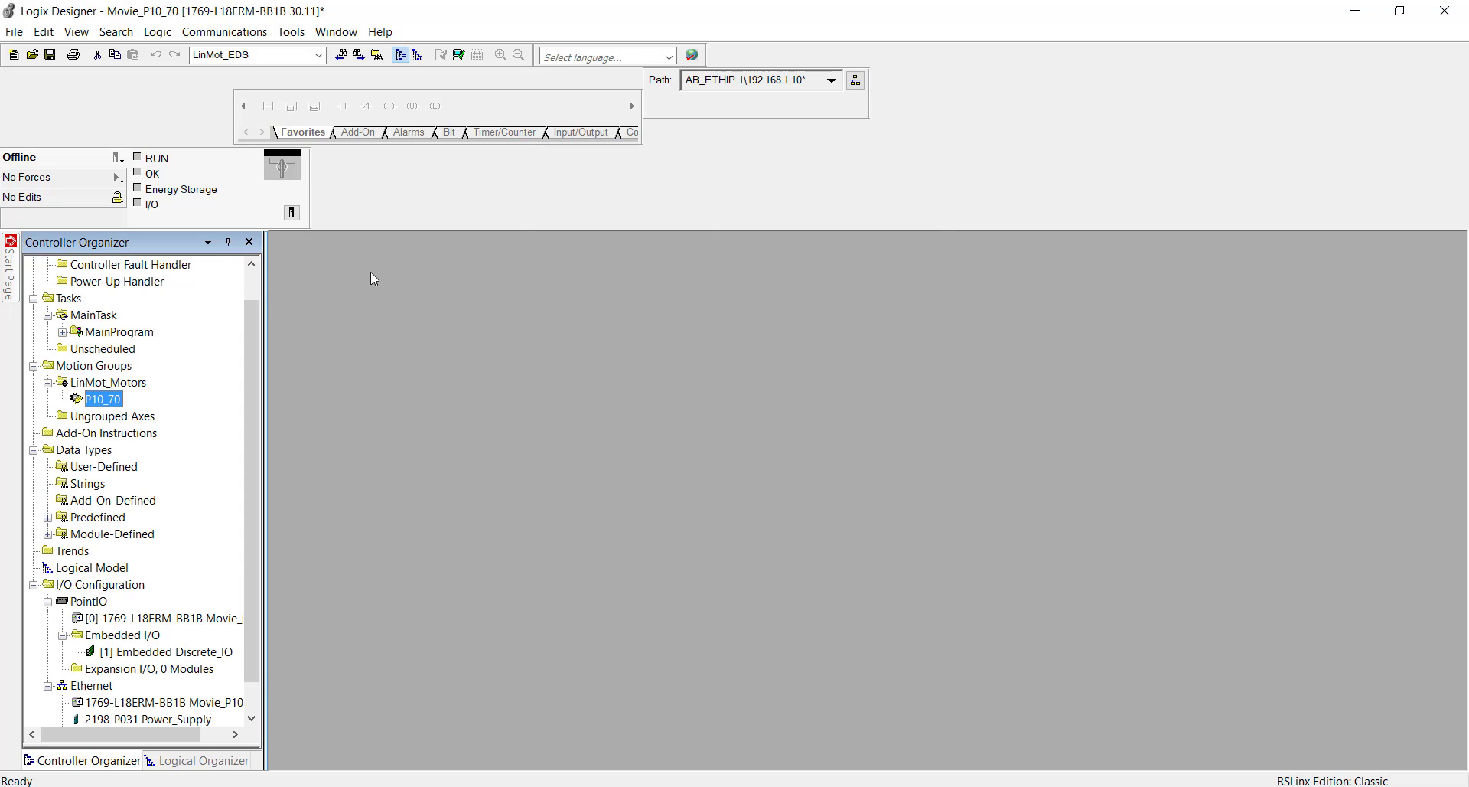
Create another AXIS_CIP_DRIVE axis named Power_Supply in the LinMot_Motors group.
click(128, 385)
right_click(130, 389)
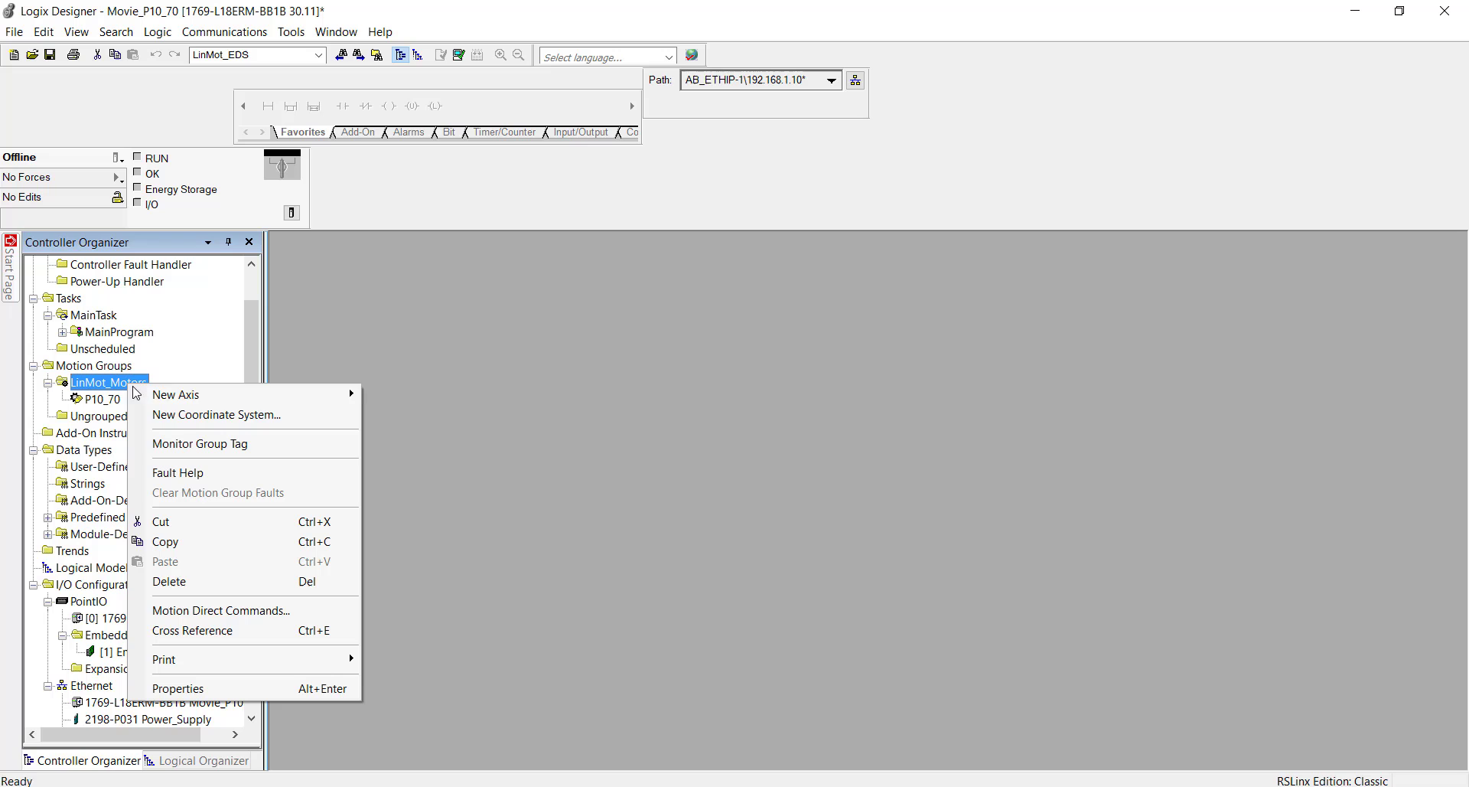
mouse_move(283, 394)
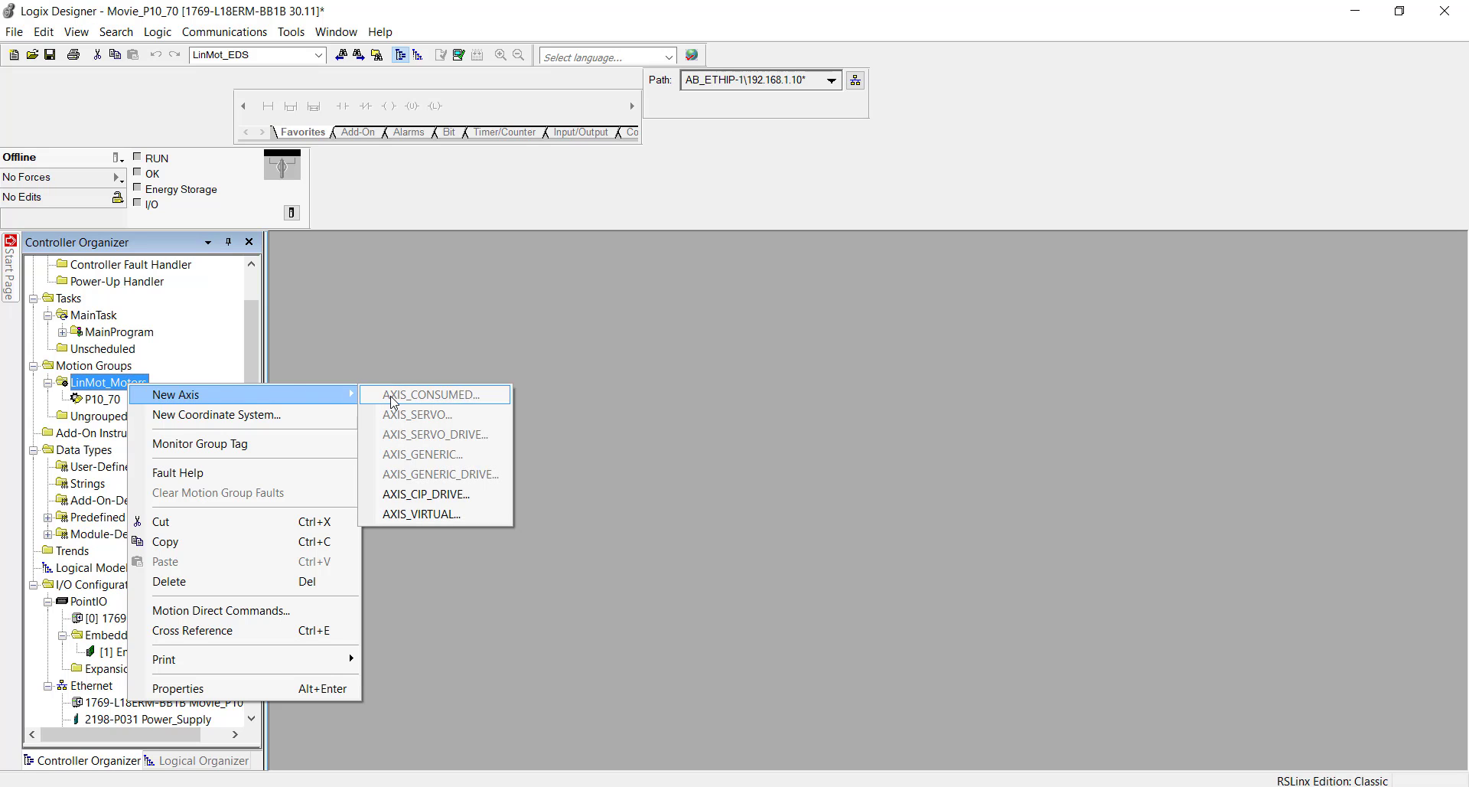
click(434, 495)
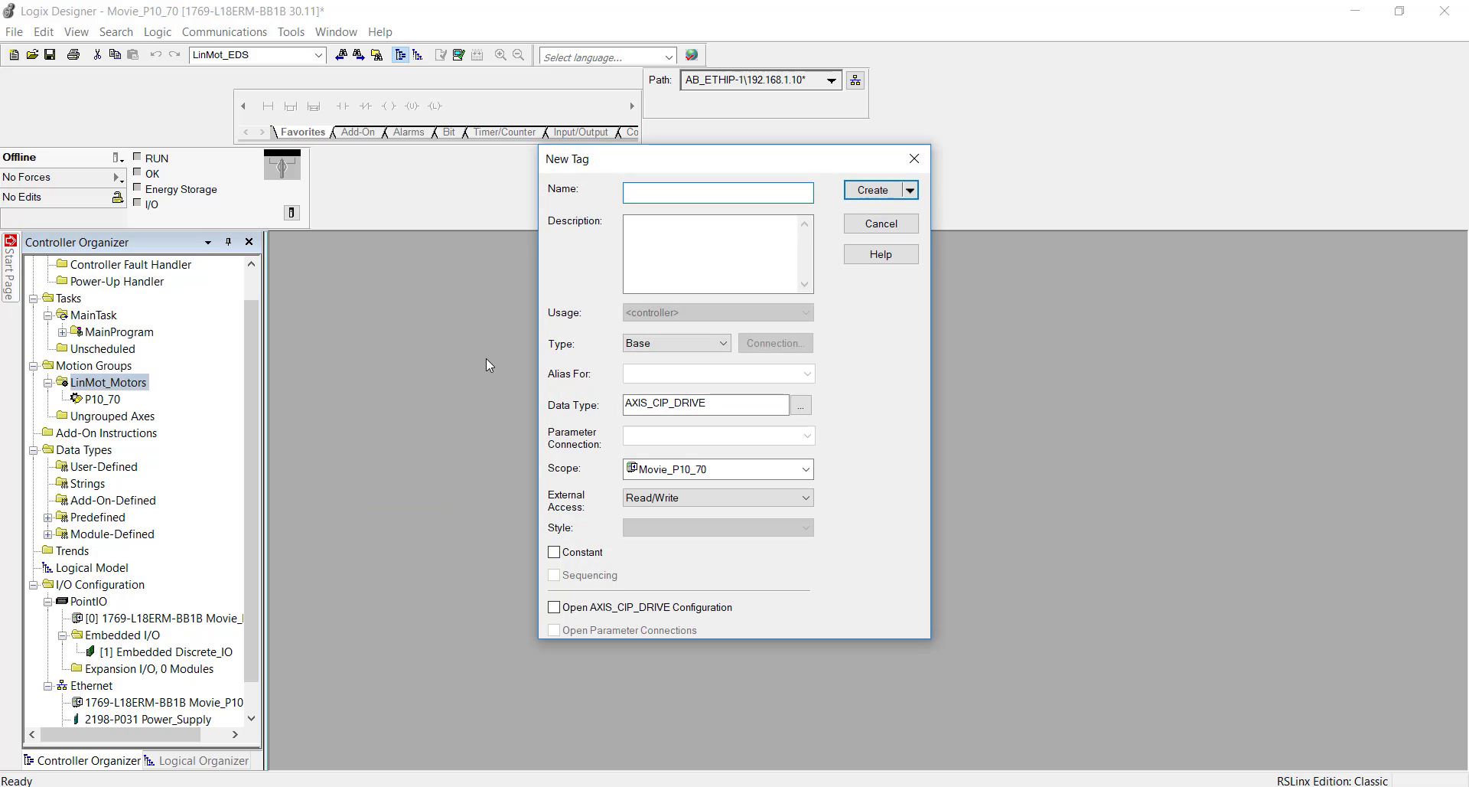
text(Power_Supply)
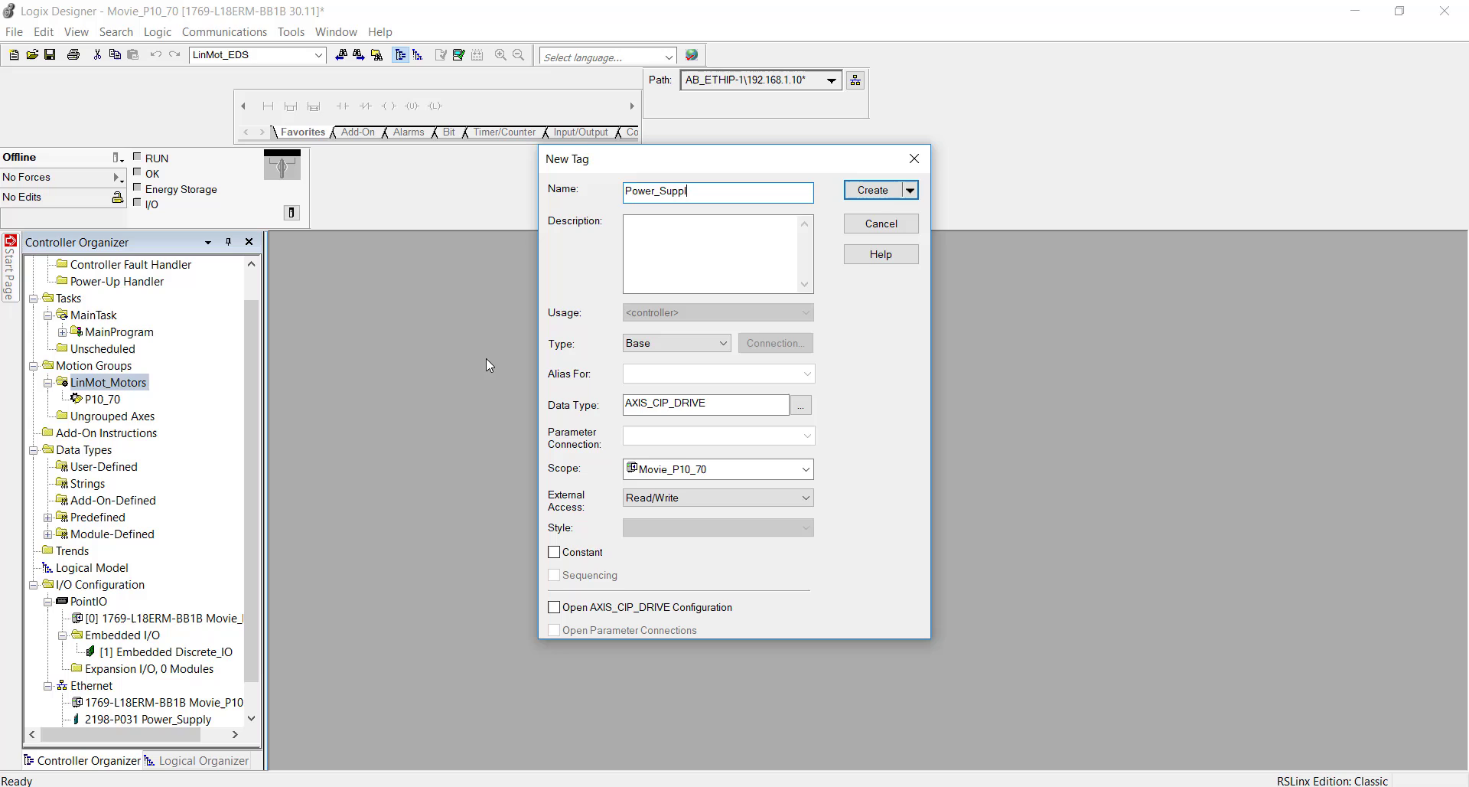
click(869, 191)
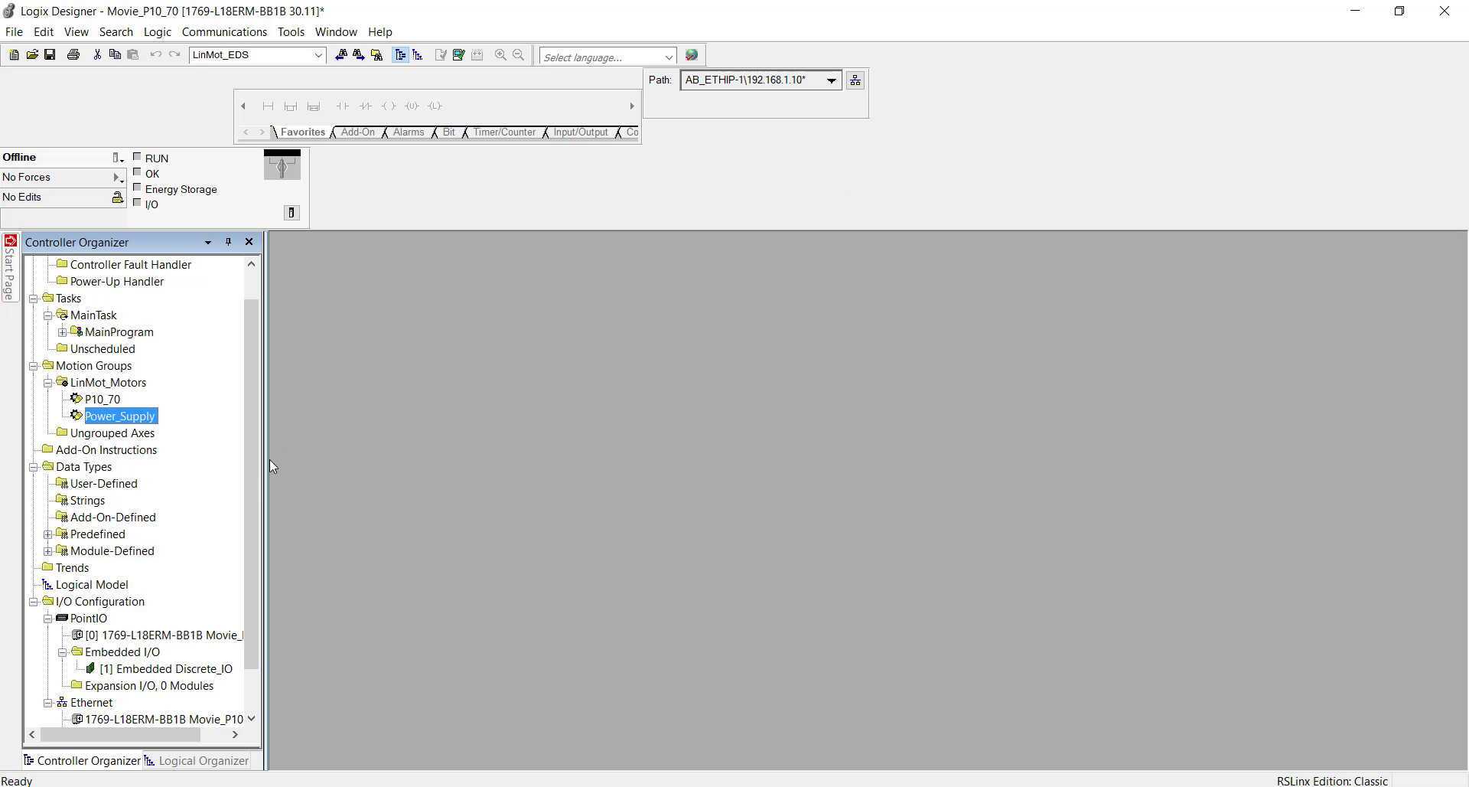
Set Axis 1 of the 2198-P031 Power_Supply module to the Power_Supply axis and apply.
scroll(254, 491, down, 1)
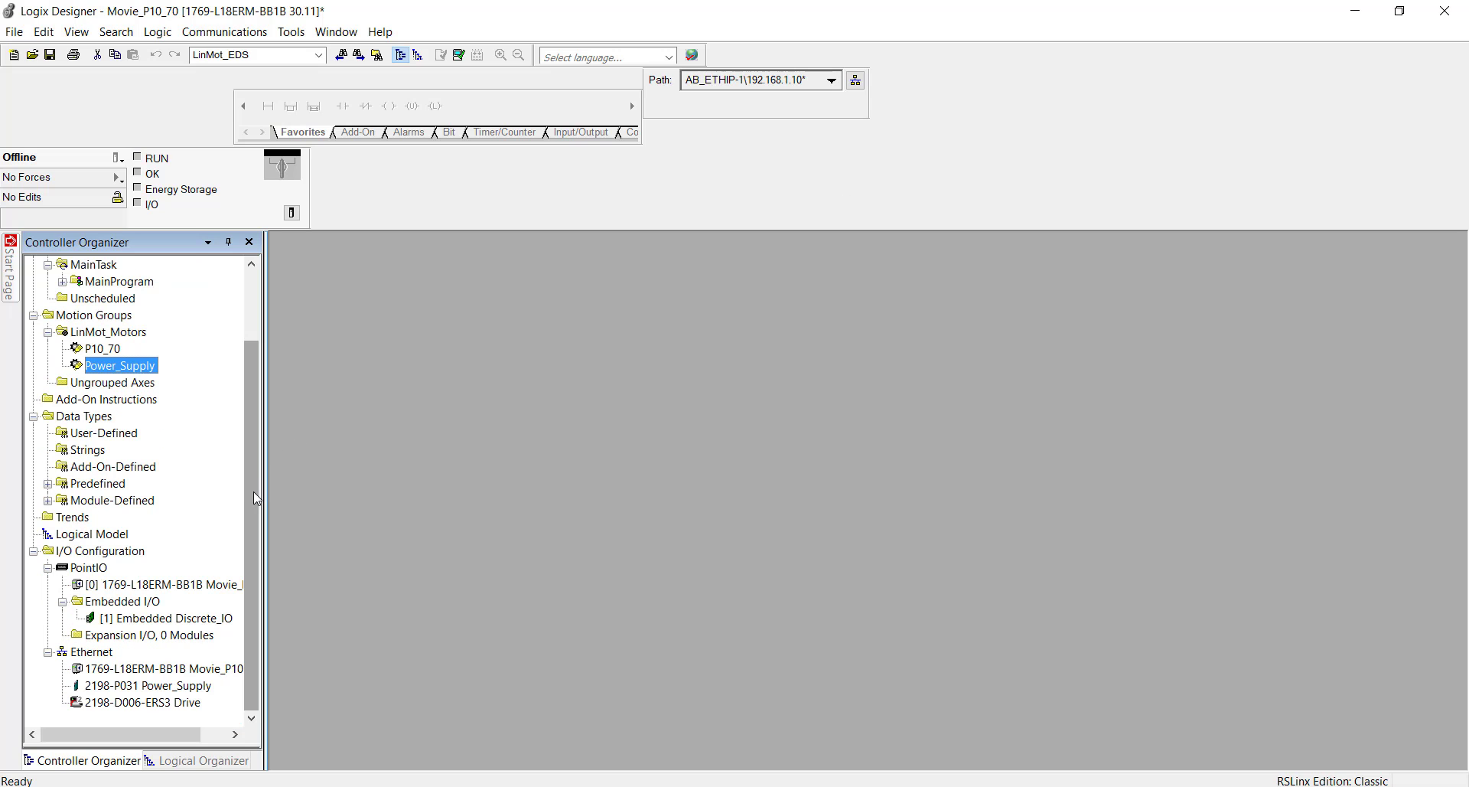
right_click(180, 691)
click(256, 645)
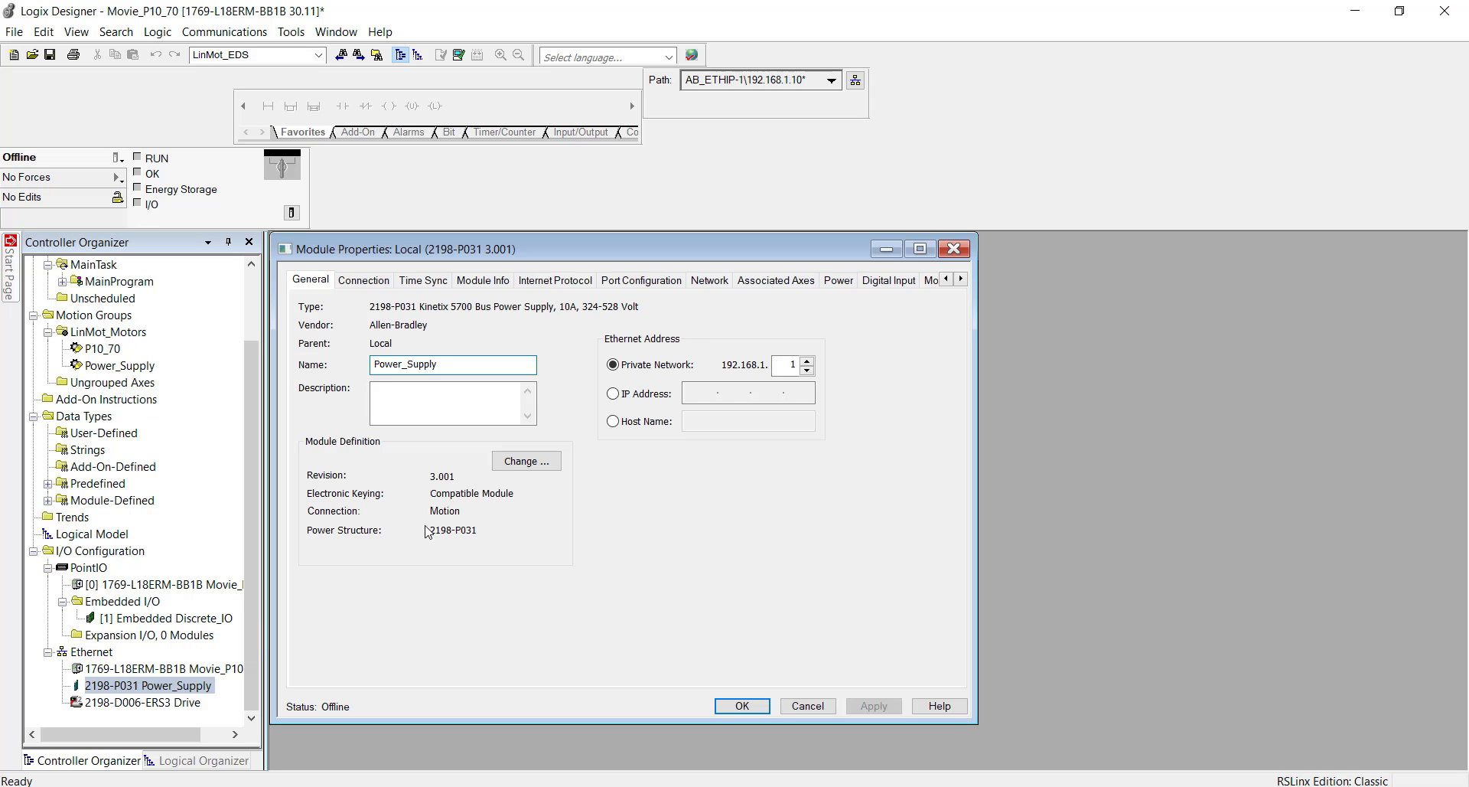
click(767, 282)
click(620, 317)
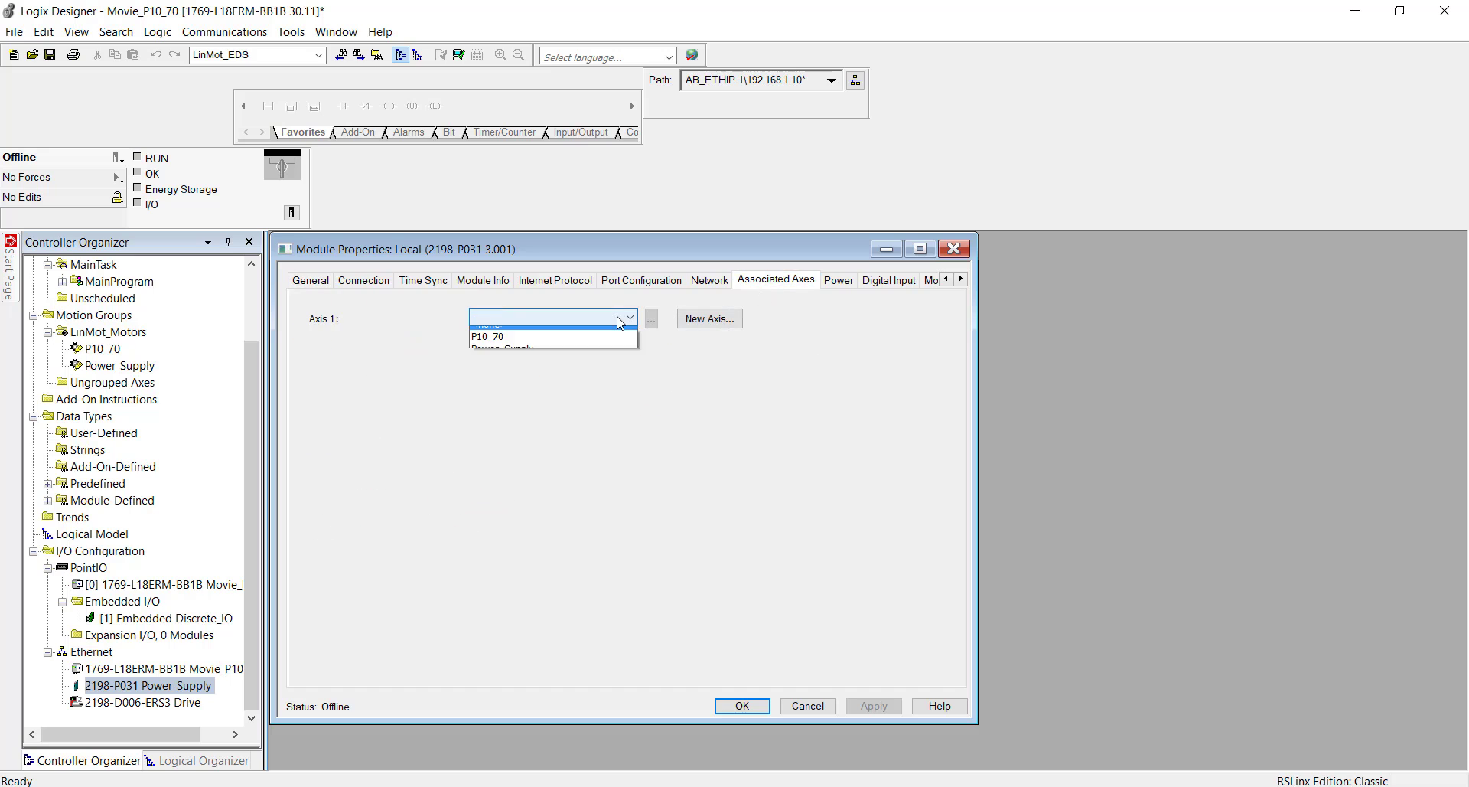
click(563, 359)
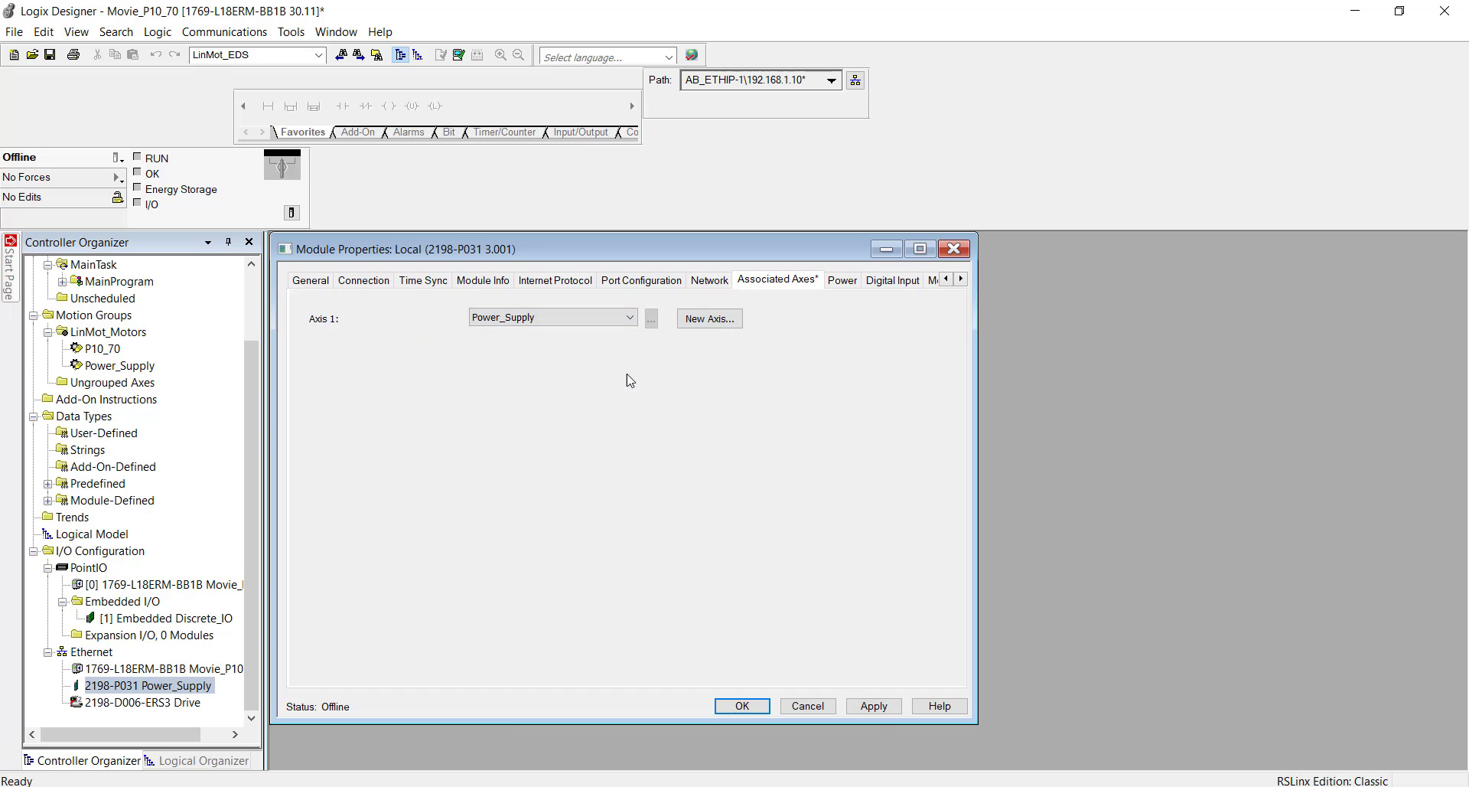
click(874, 706)
click(743, 705)
Set the Drive's Axis 1 to P10_70 with Universal Feedback 1 Port motor feedback and apply.
right_click(203, 704)
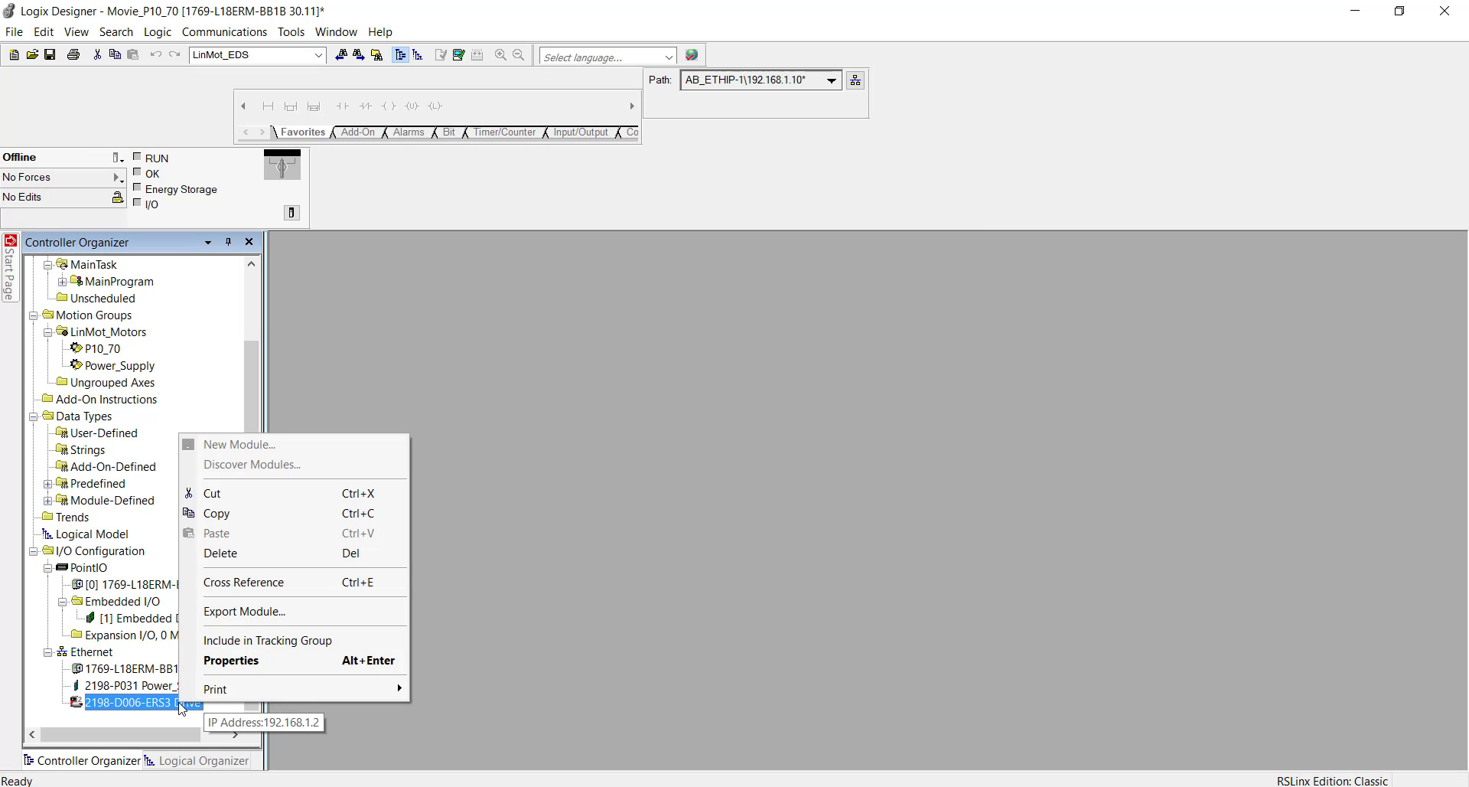
click(253, 660)
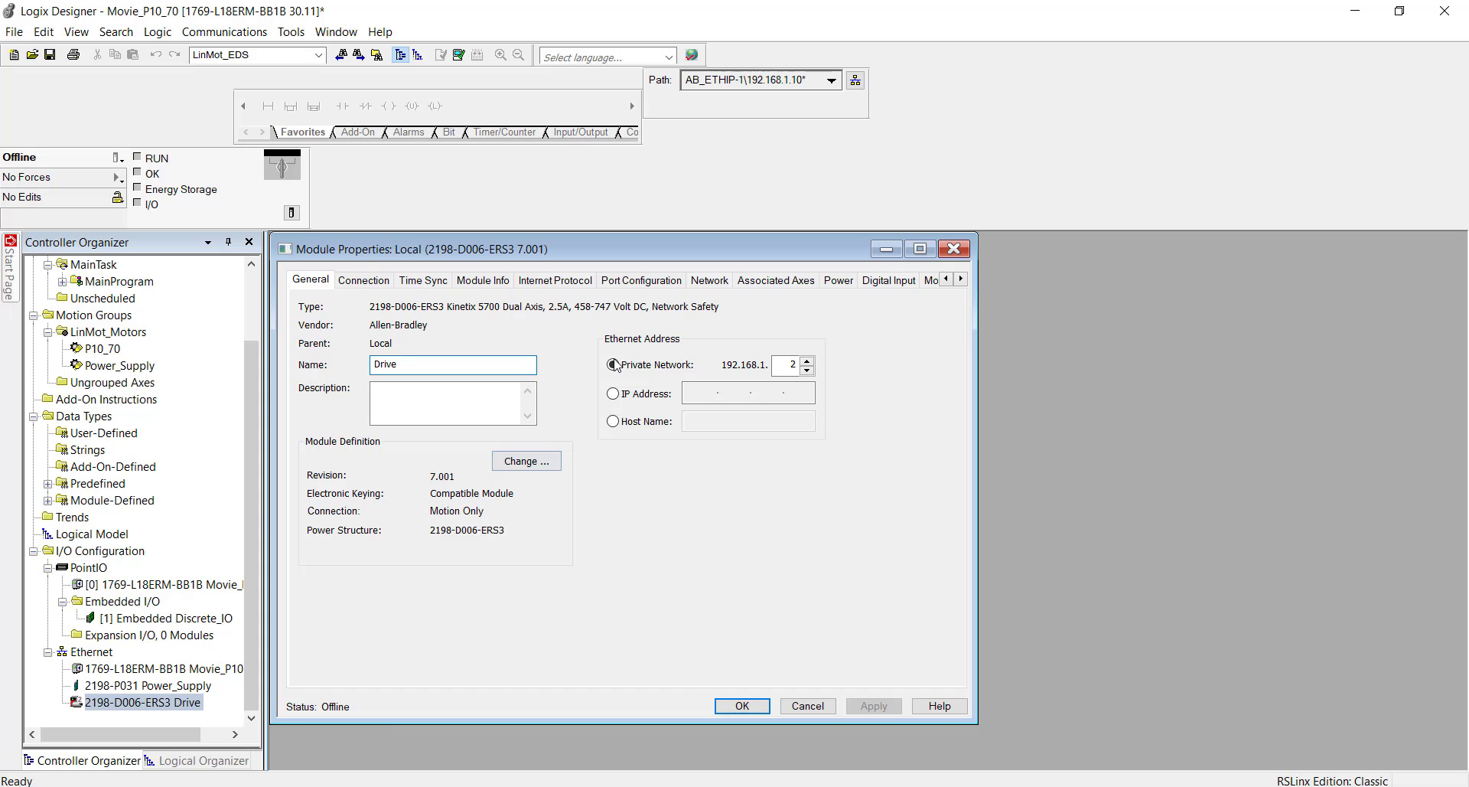
click(764, 281)
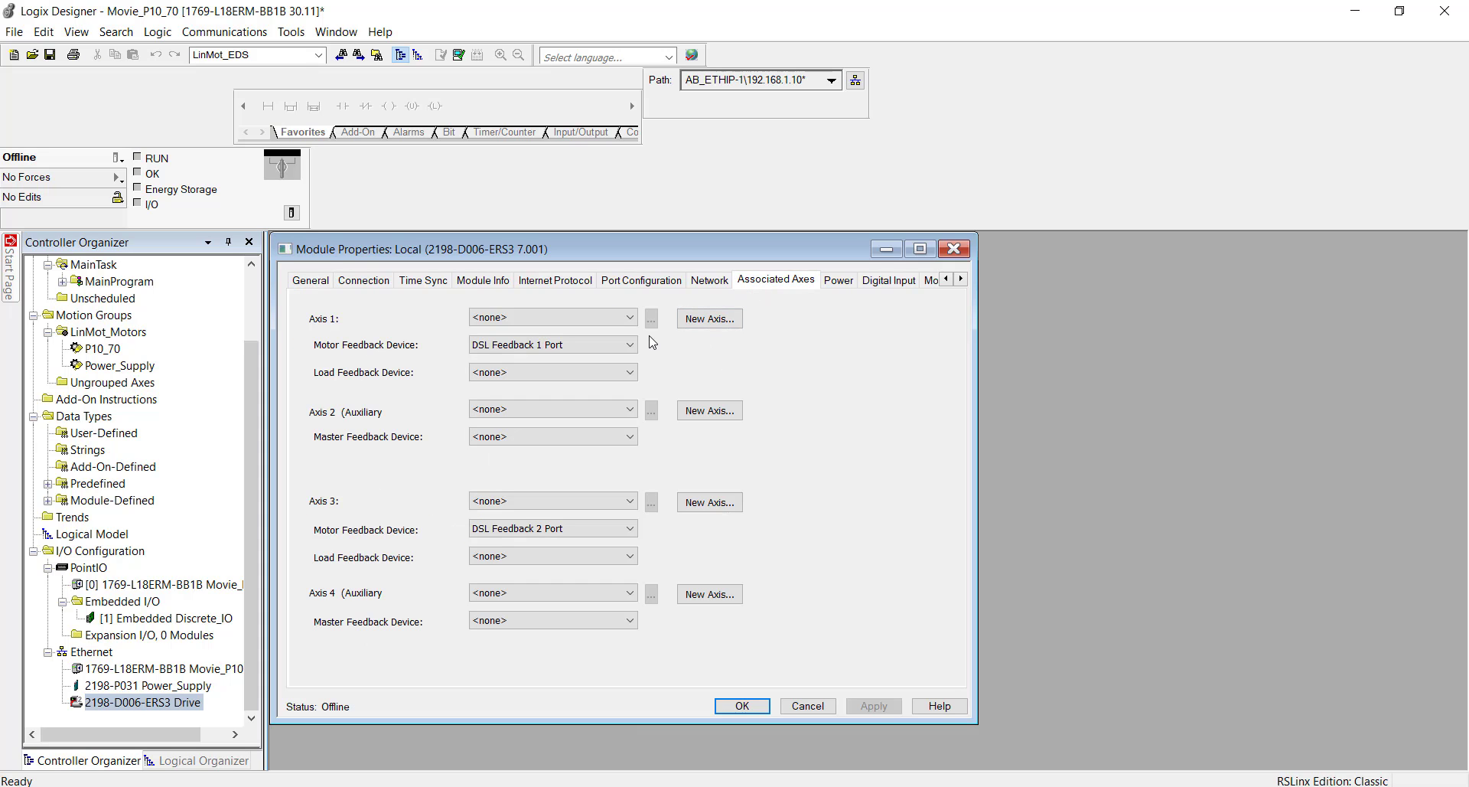
click(623, 320)
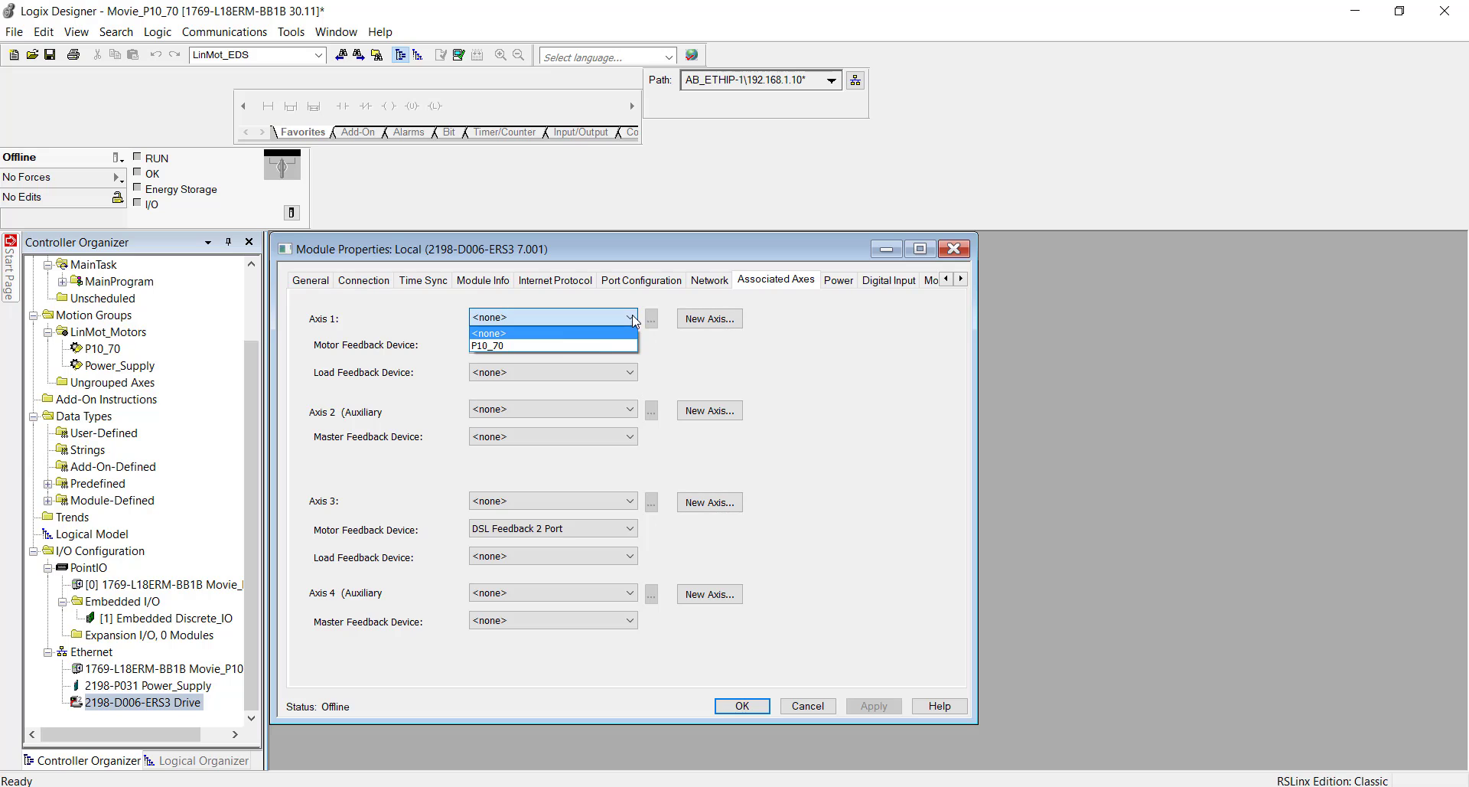
click(576, 349)
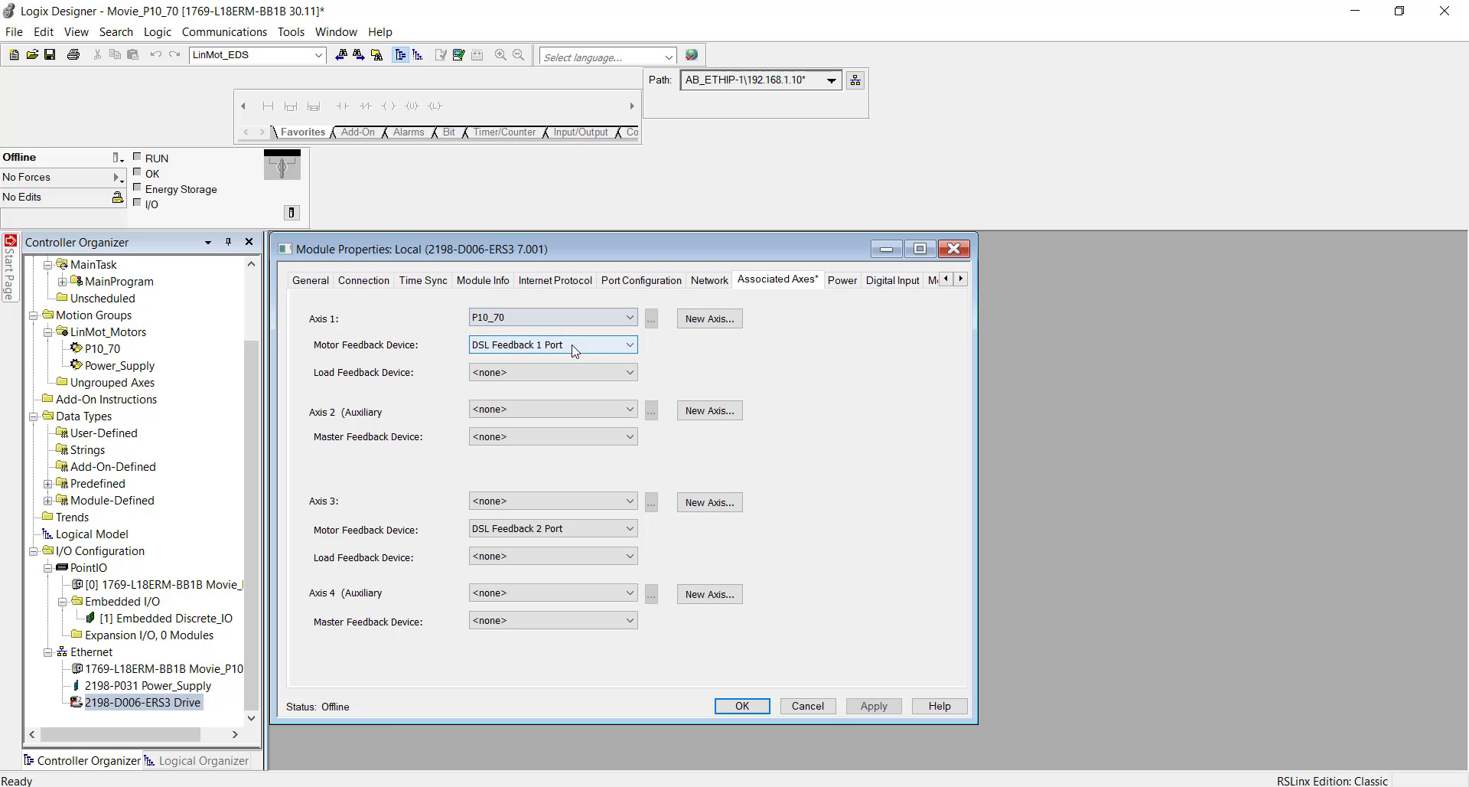
click(631, 347)
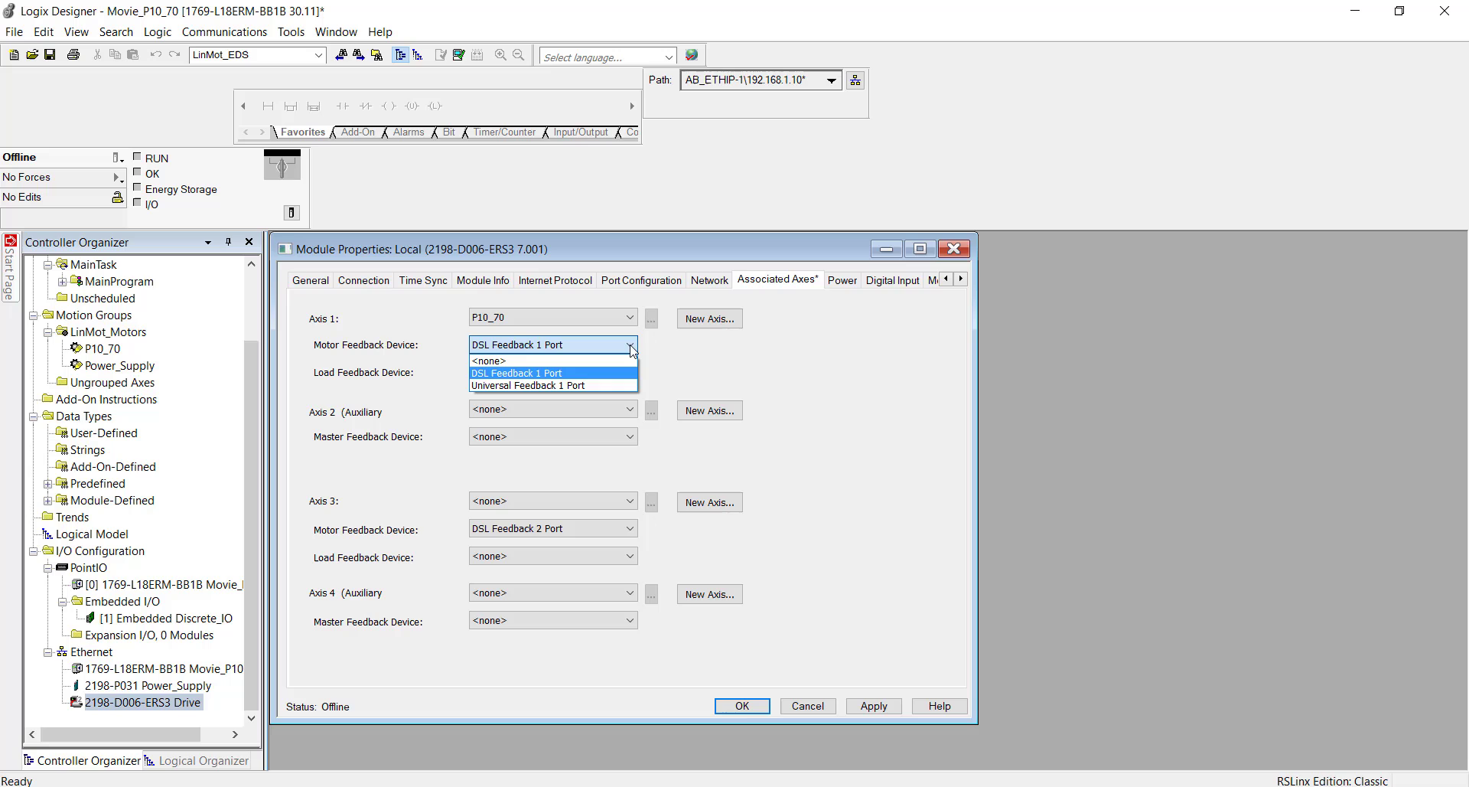
click(596, 385)
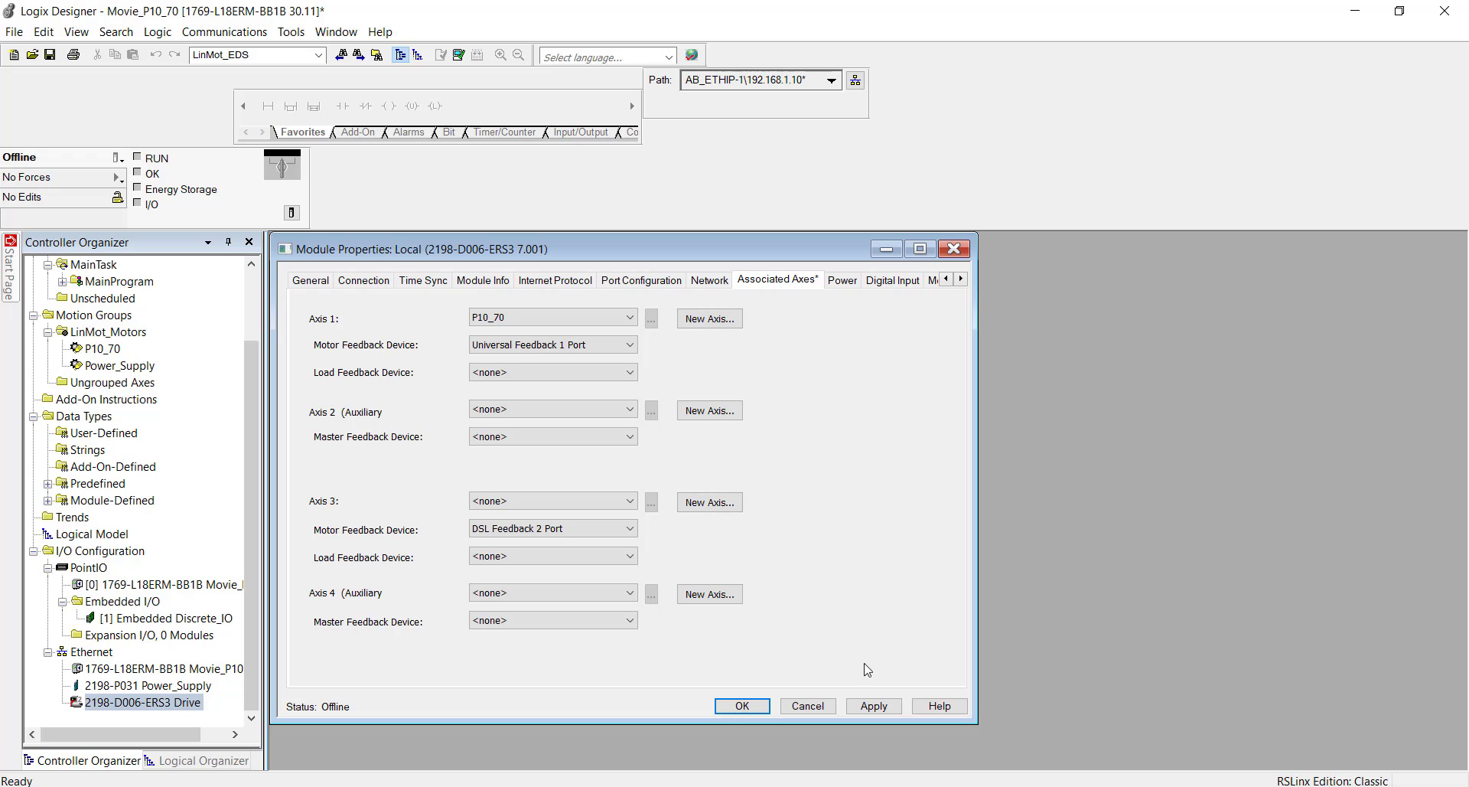
click(874, 704)
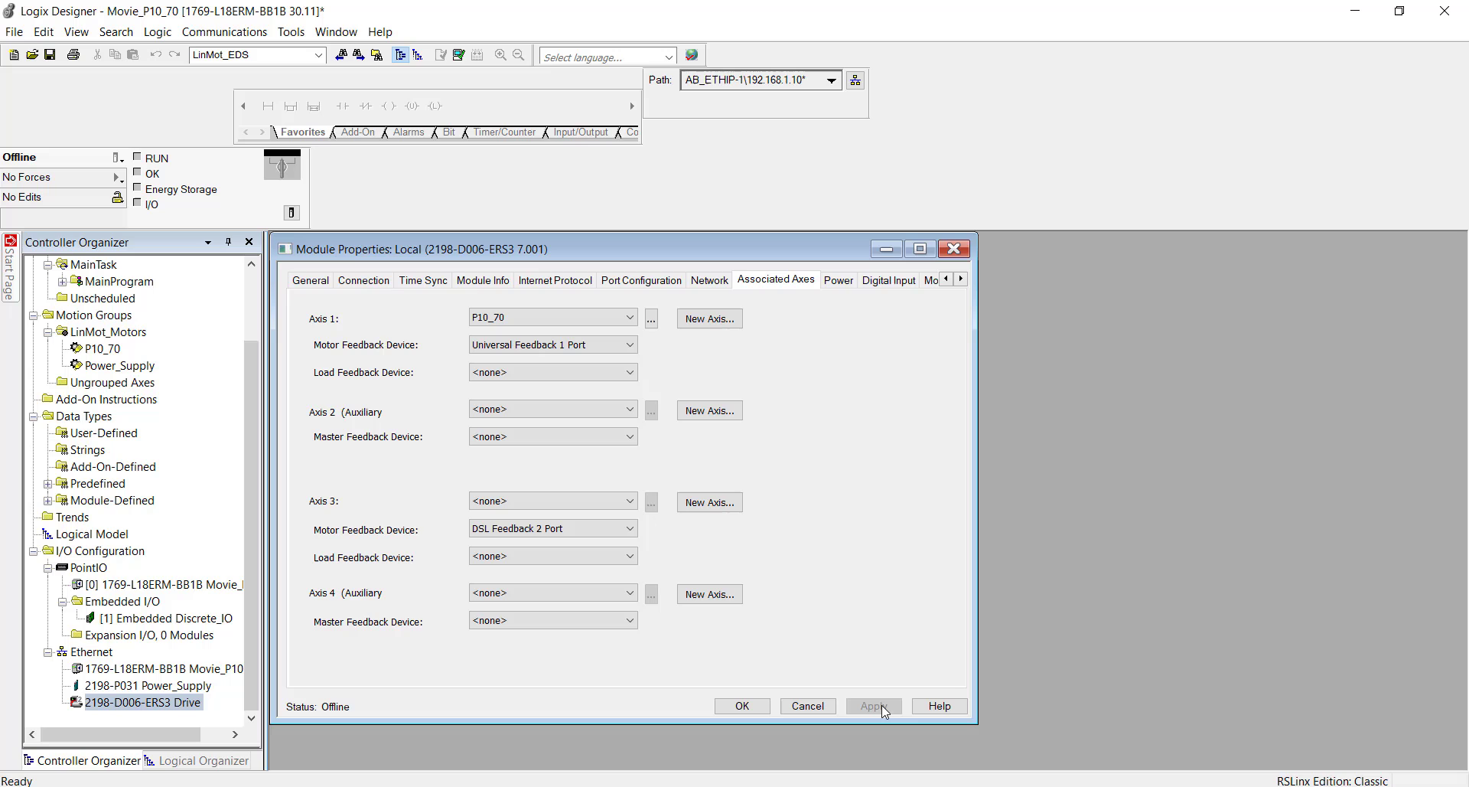
click(743, 705)
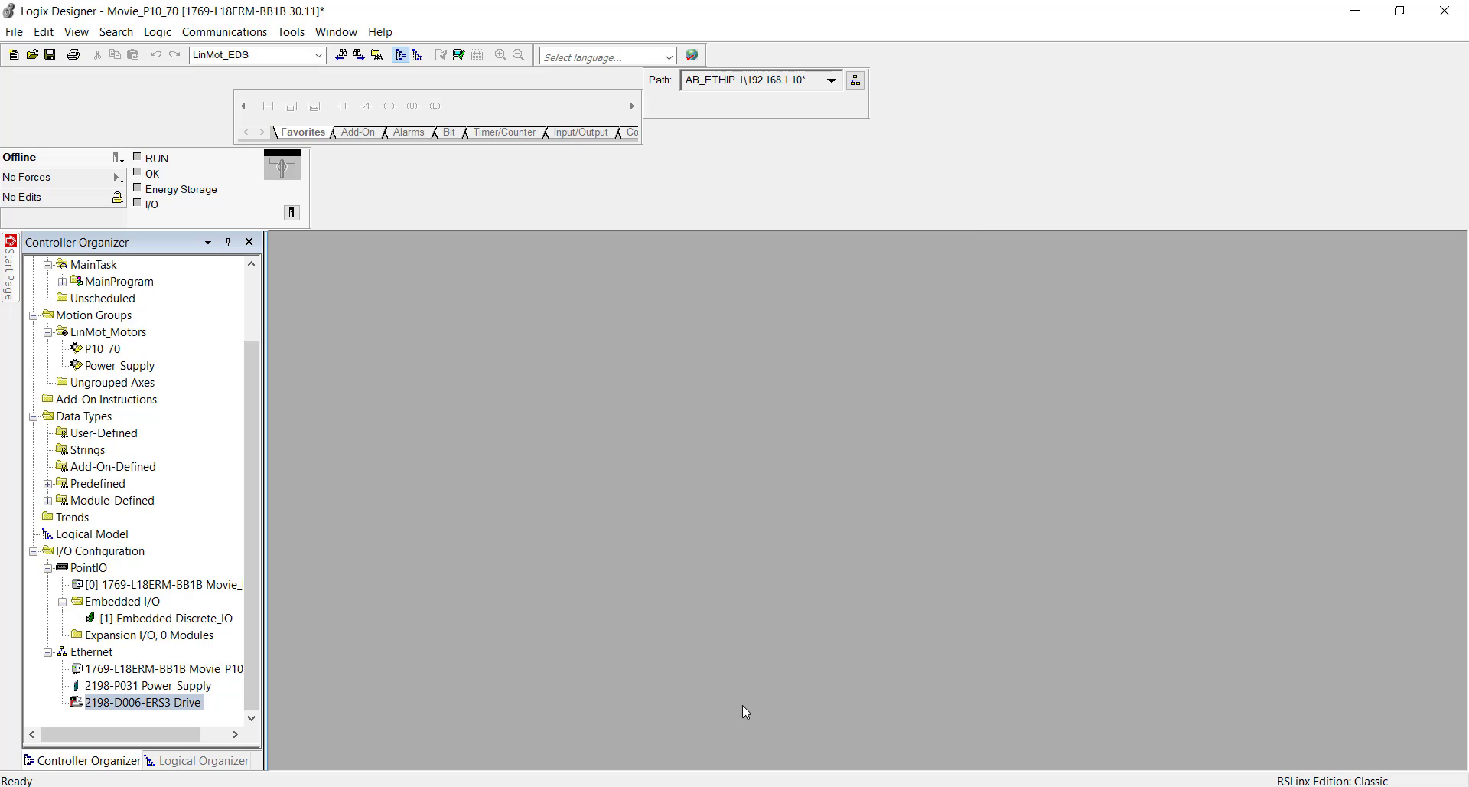
In the P10_70 axis Motor properties, set Data Source to Catalog Number.
right_click(102, 350)
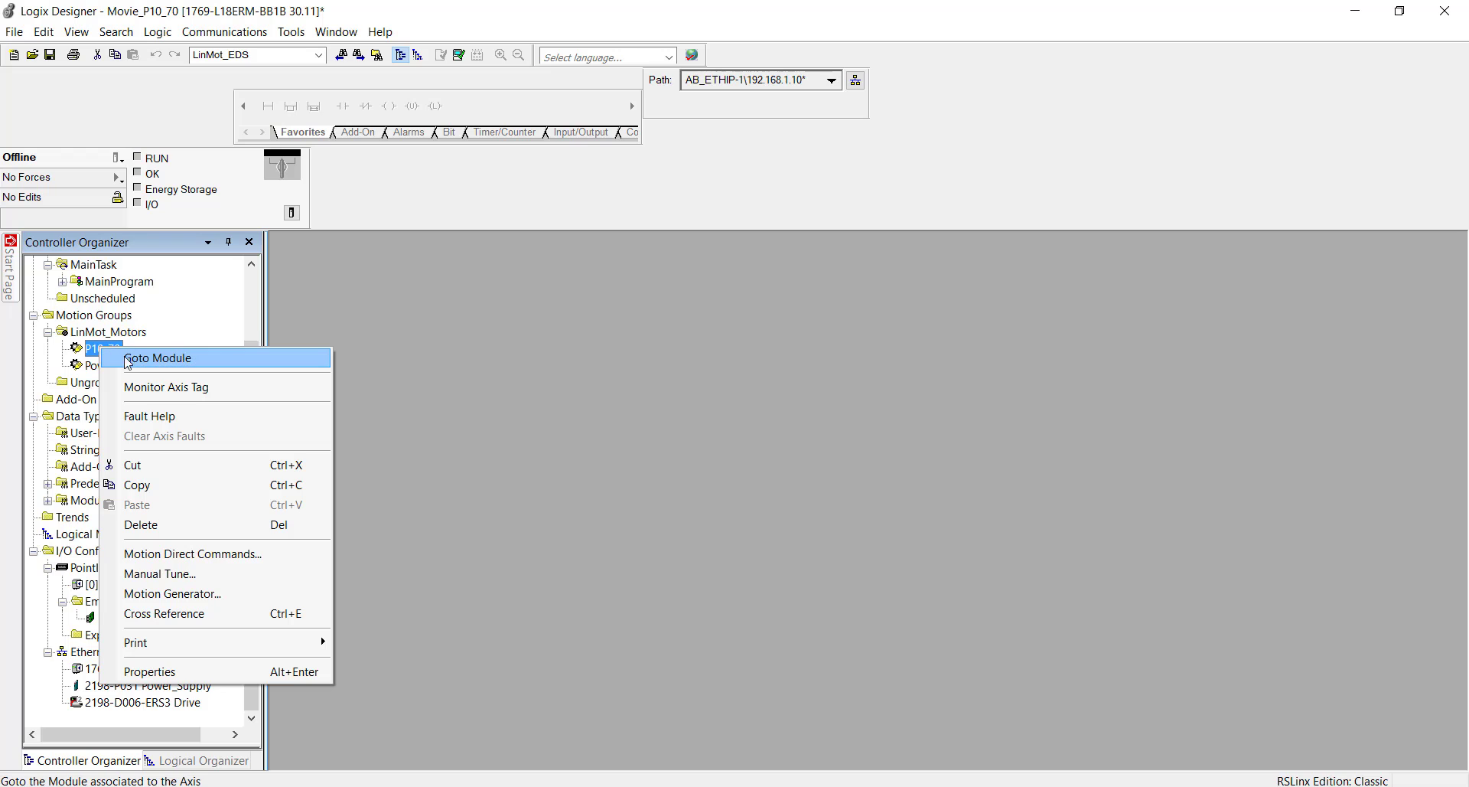
click(230, 673)
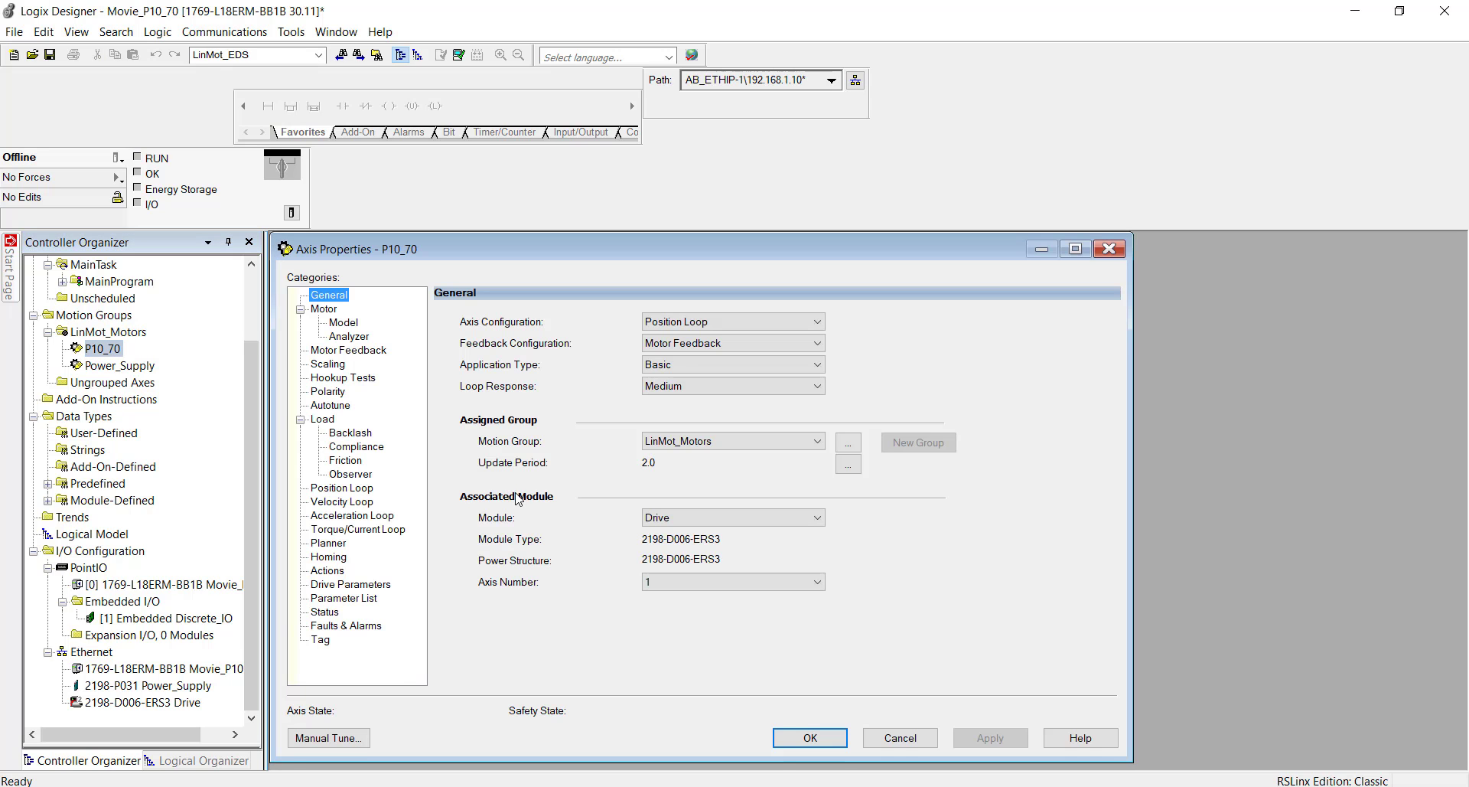
click(327, 311)
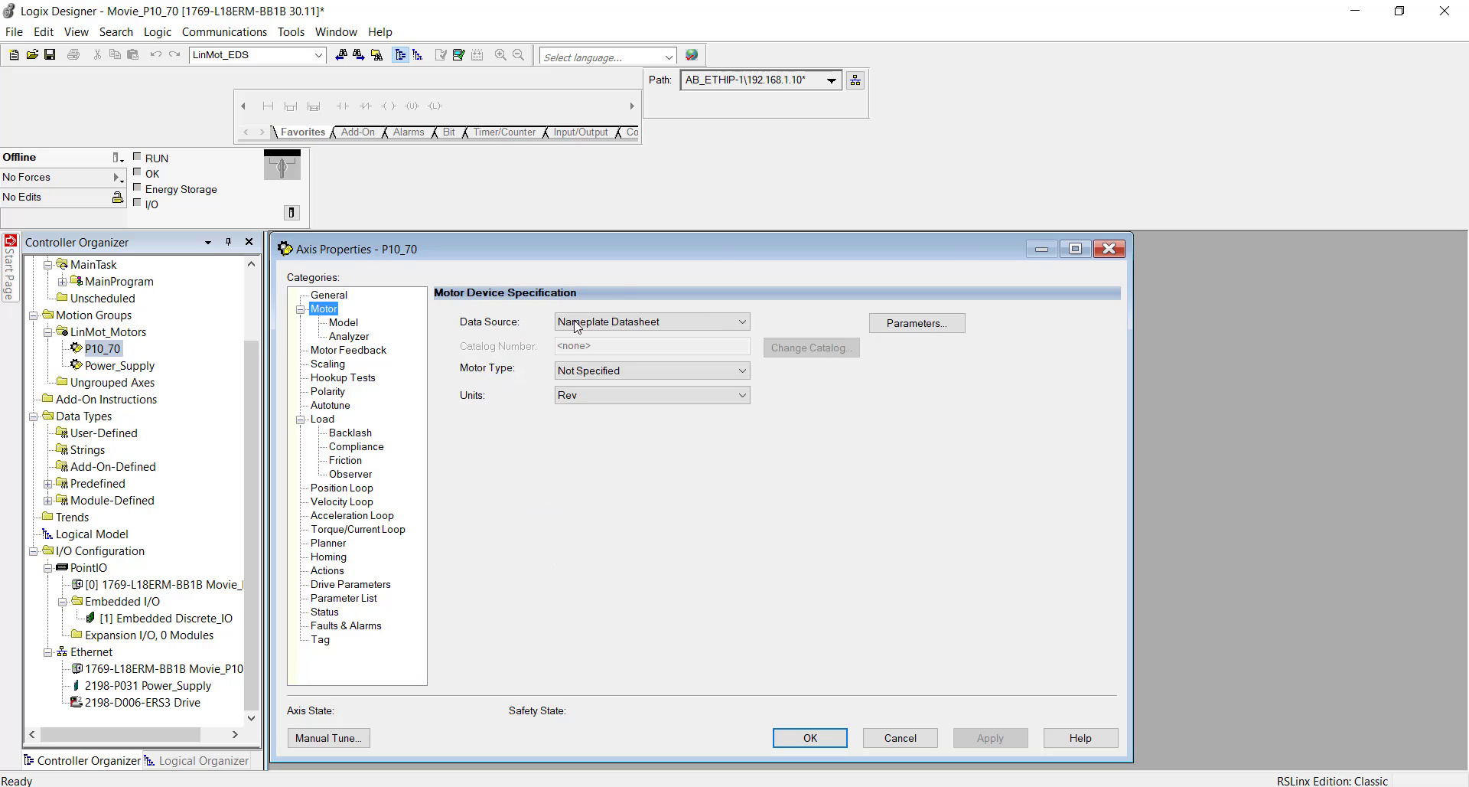
click(704, 321)
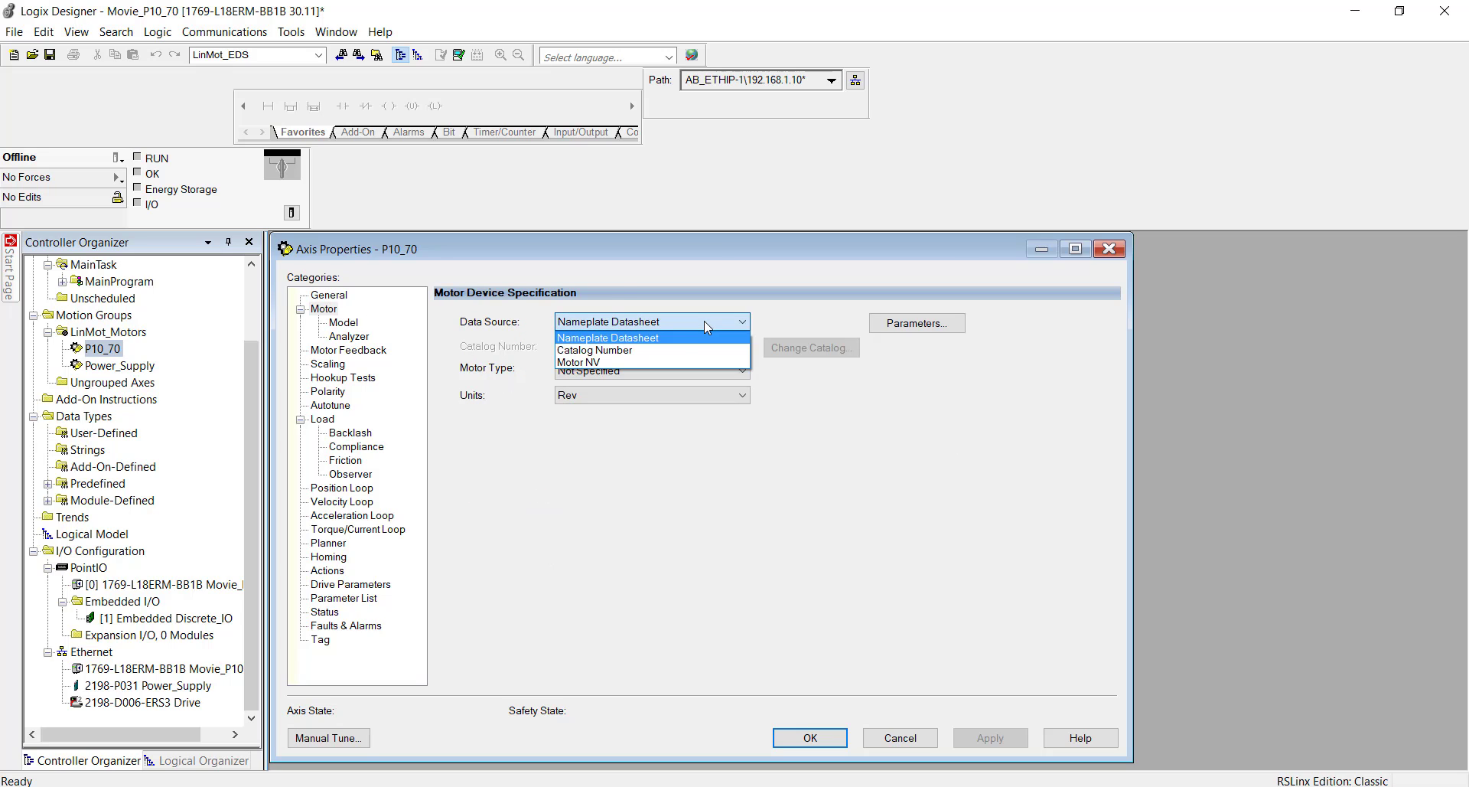
click(655, 350)
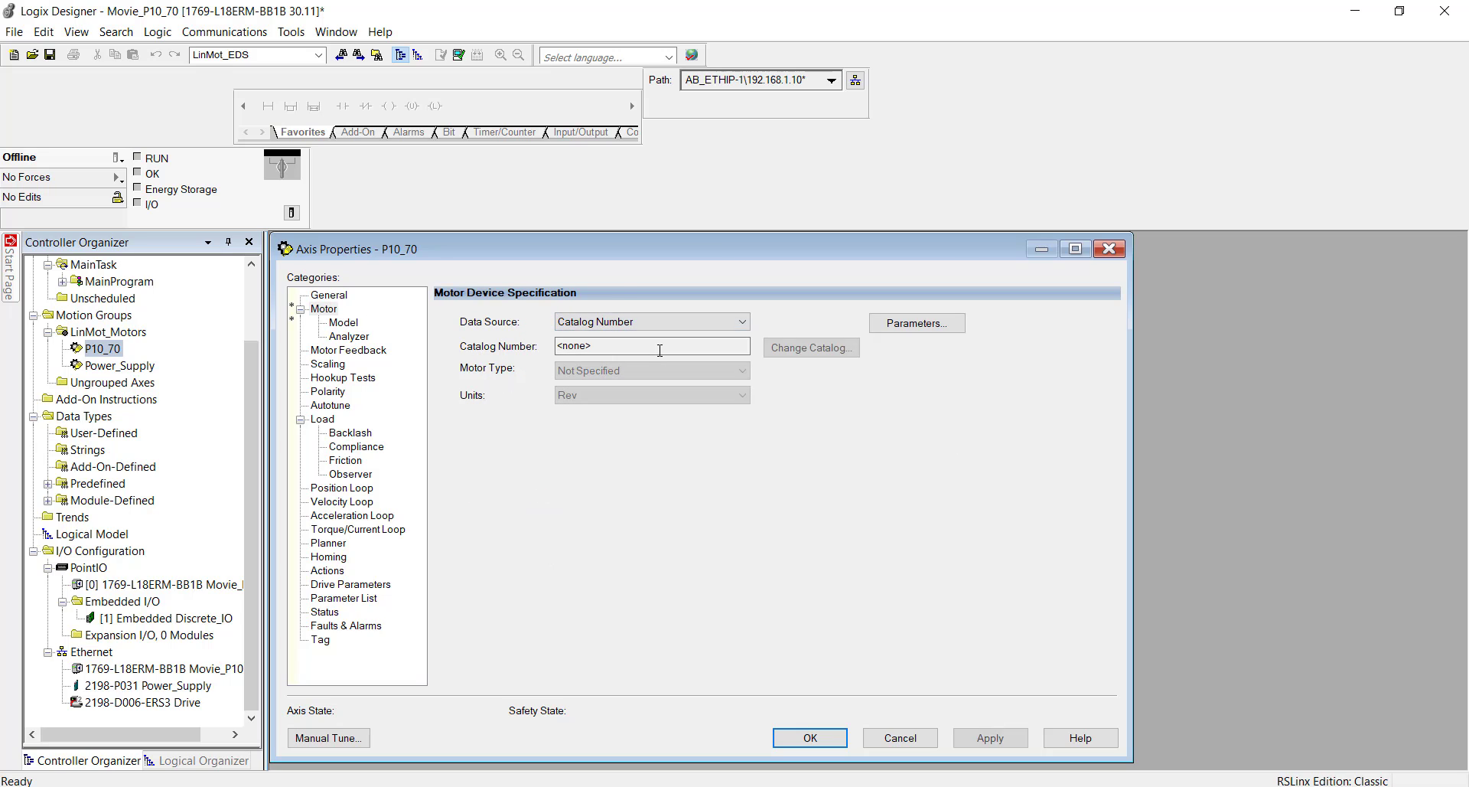
Filter the motor catalog by P10 and select P10-70x320_0130_C_D02.
click(792, 349)
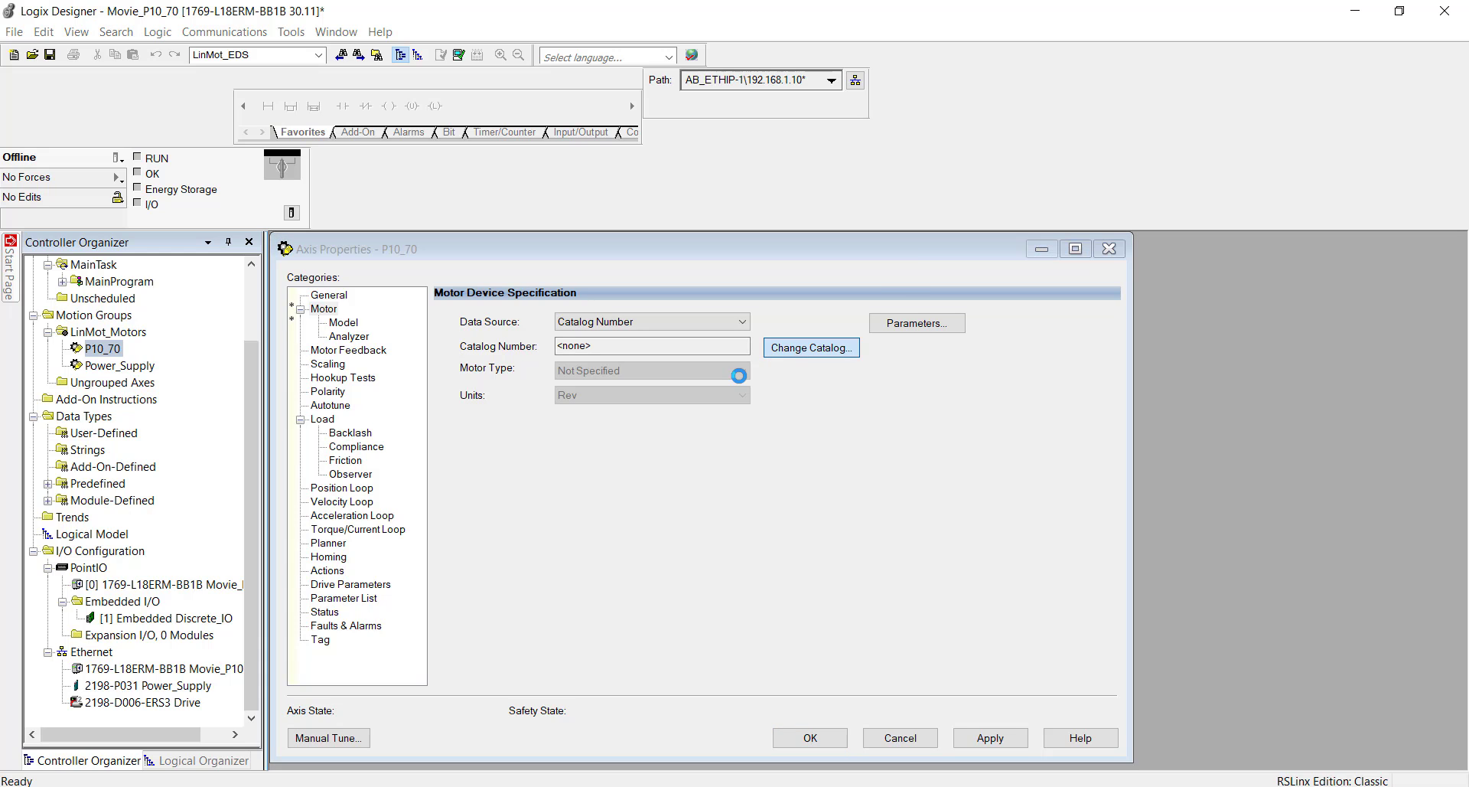
text(P)
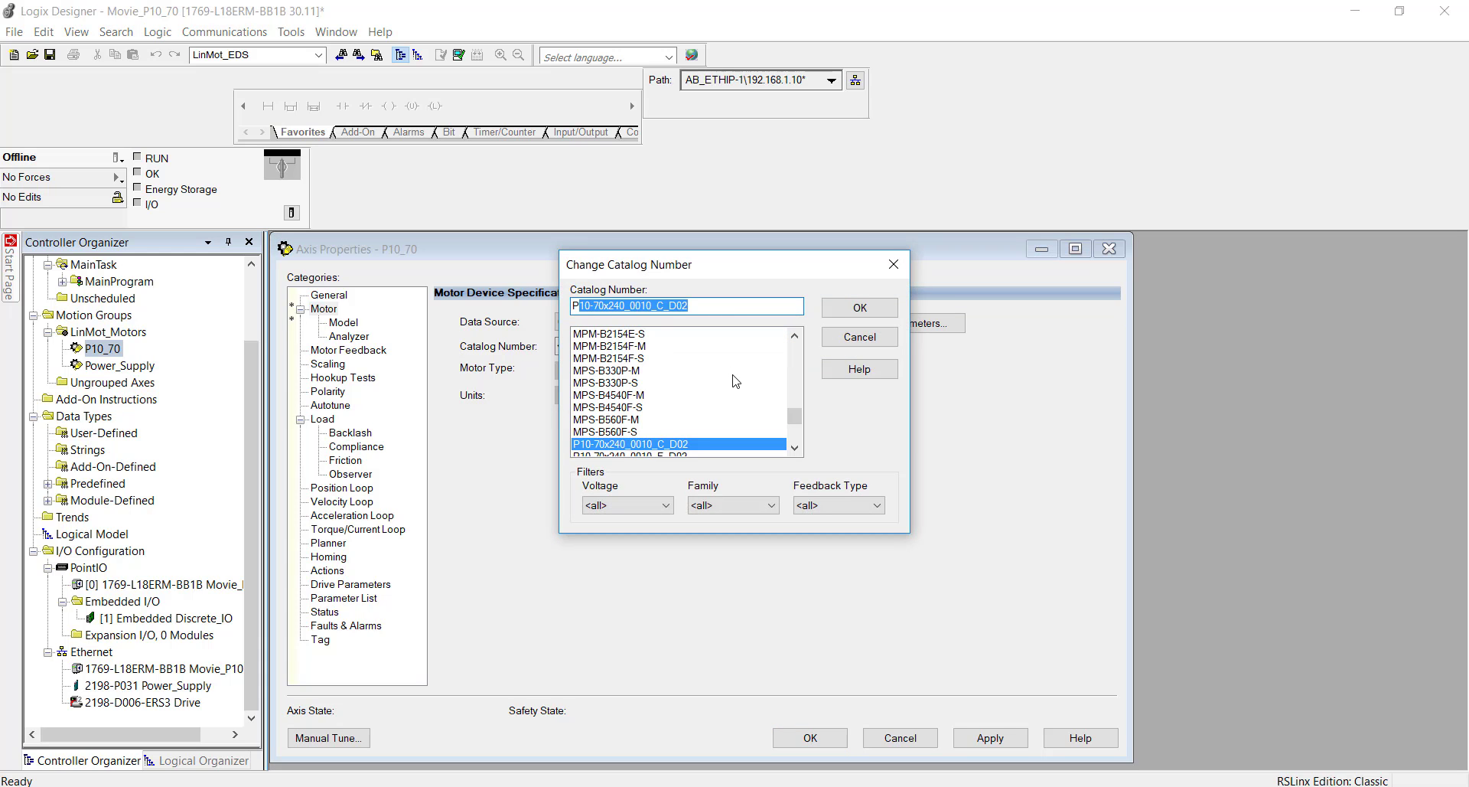
text(10)
click(740, 309)
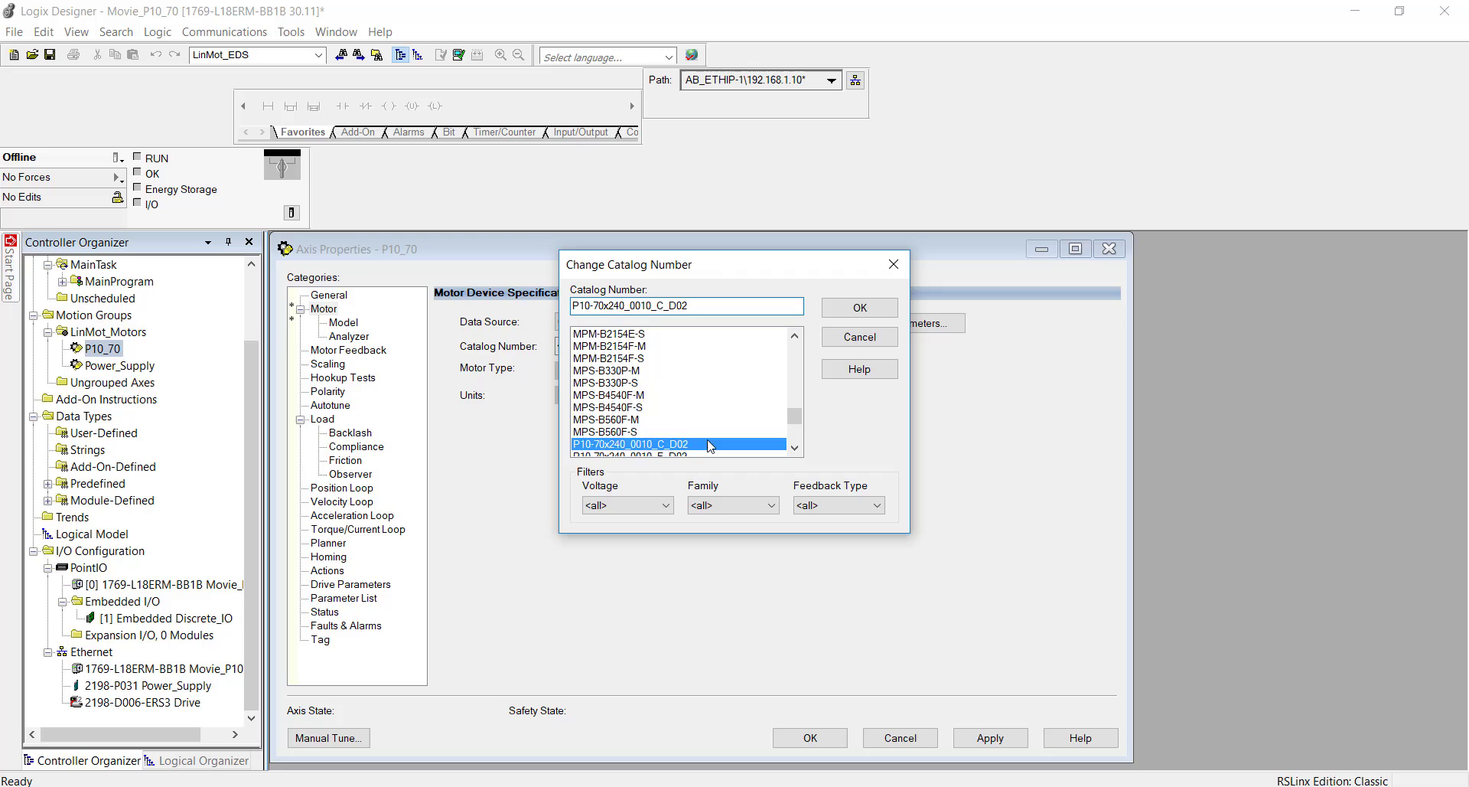
scroll(710, 446, down, 3)
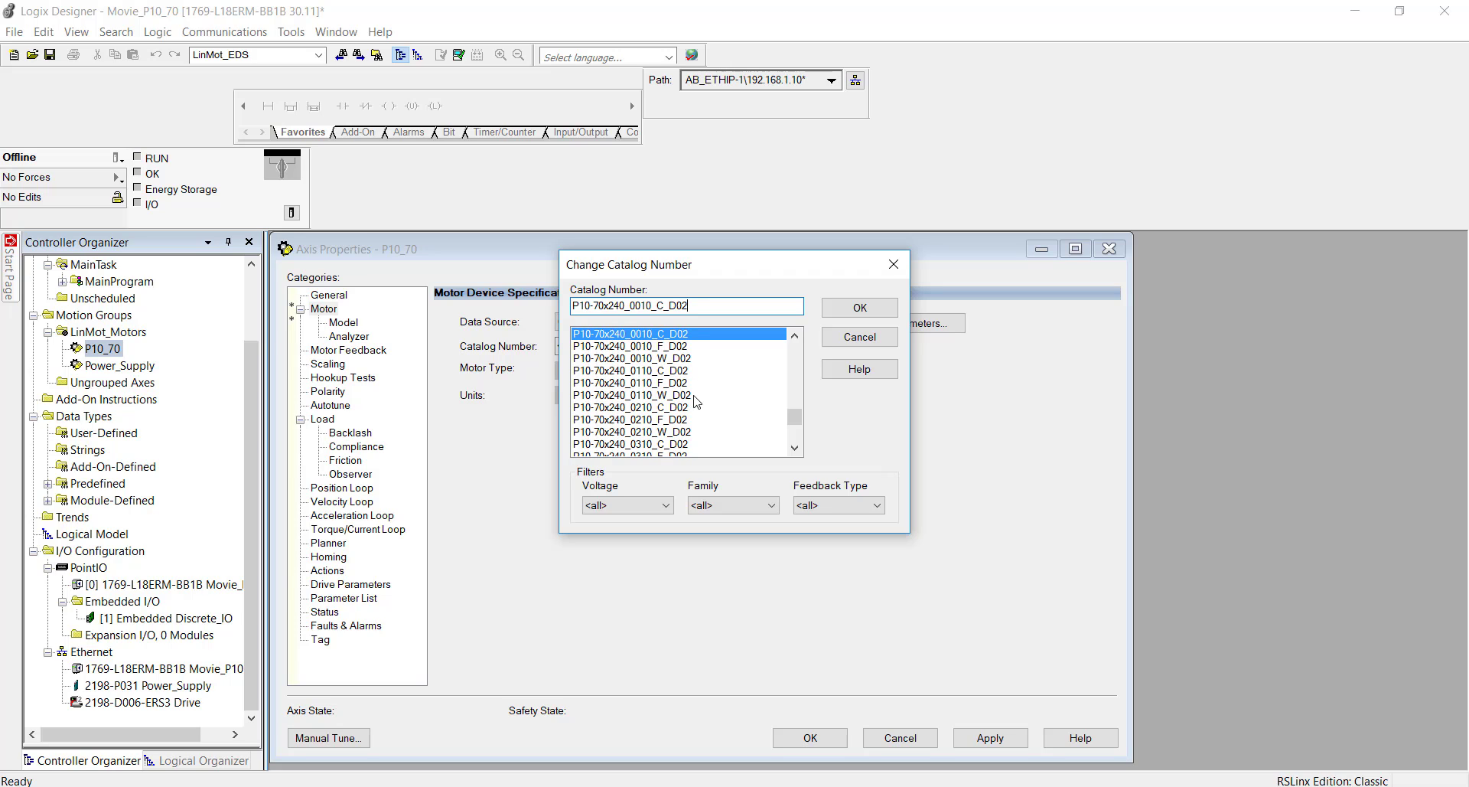
scroll(703, 391, down, 5)
scroll(708, 398, down, 4)
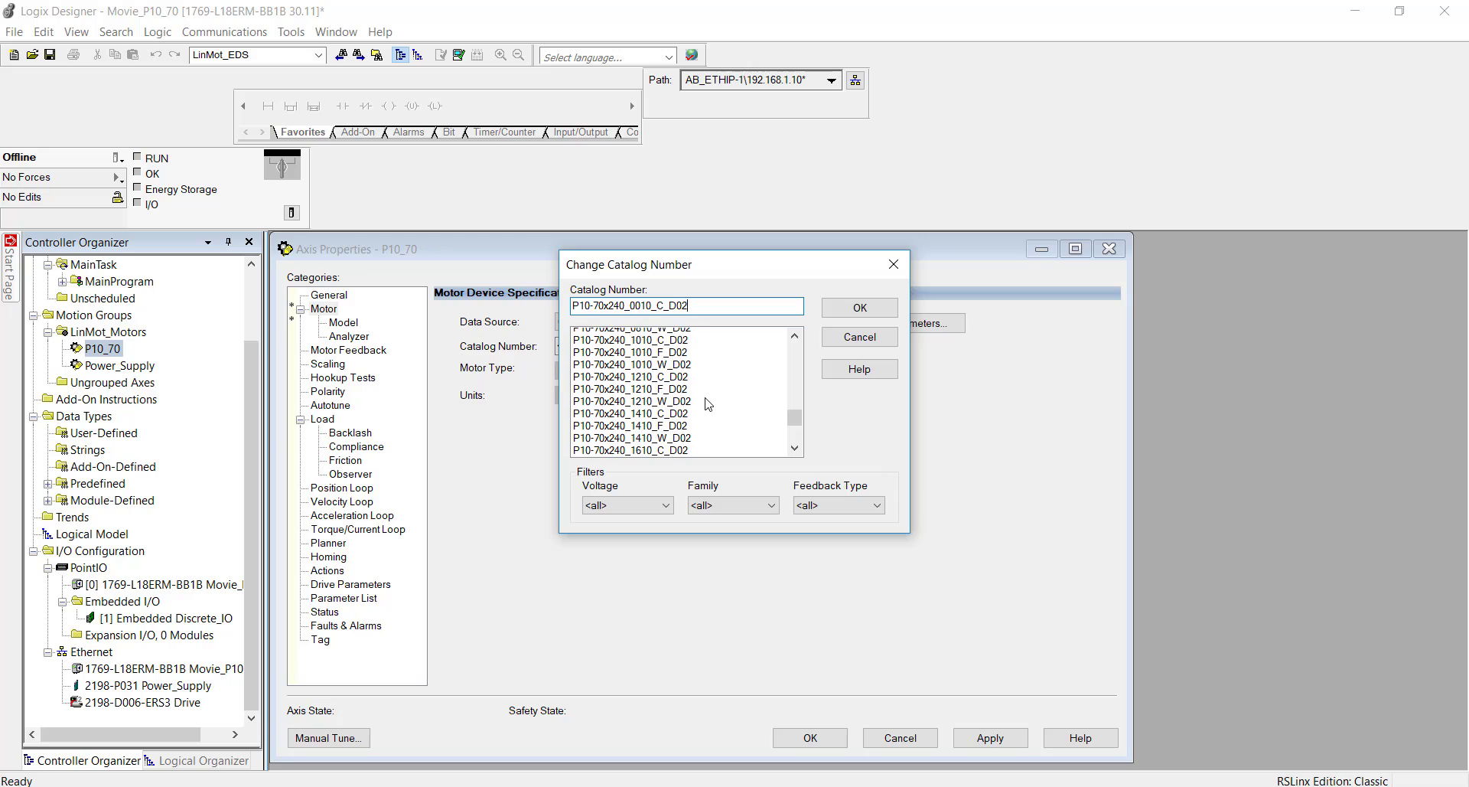
scroll(708, 404, down, 2)
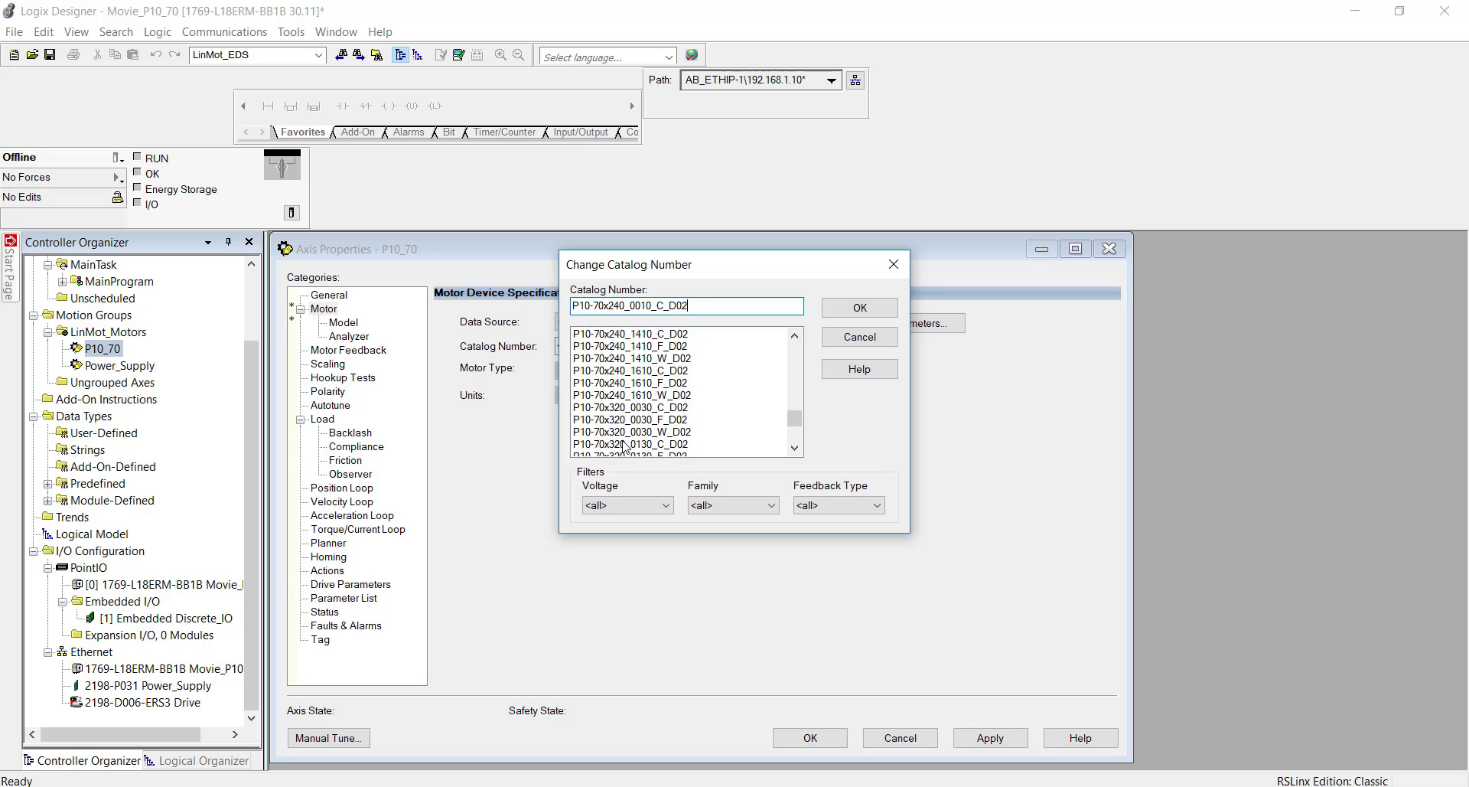
click(625, 445)
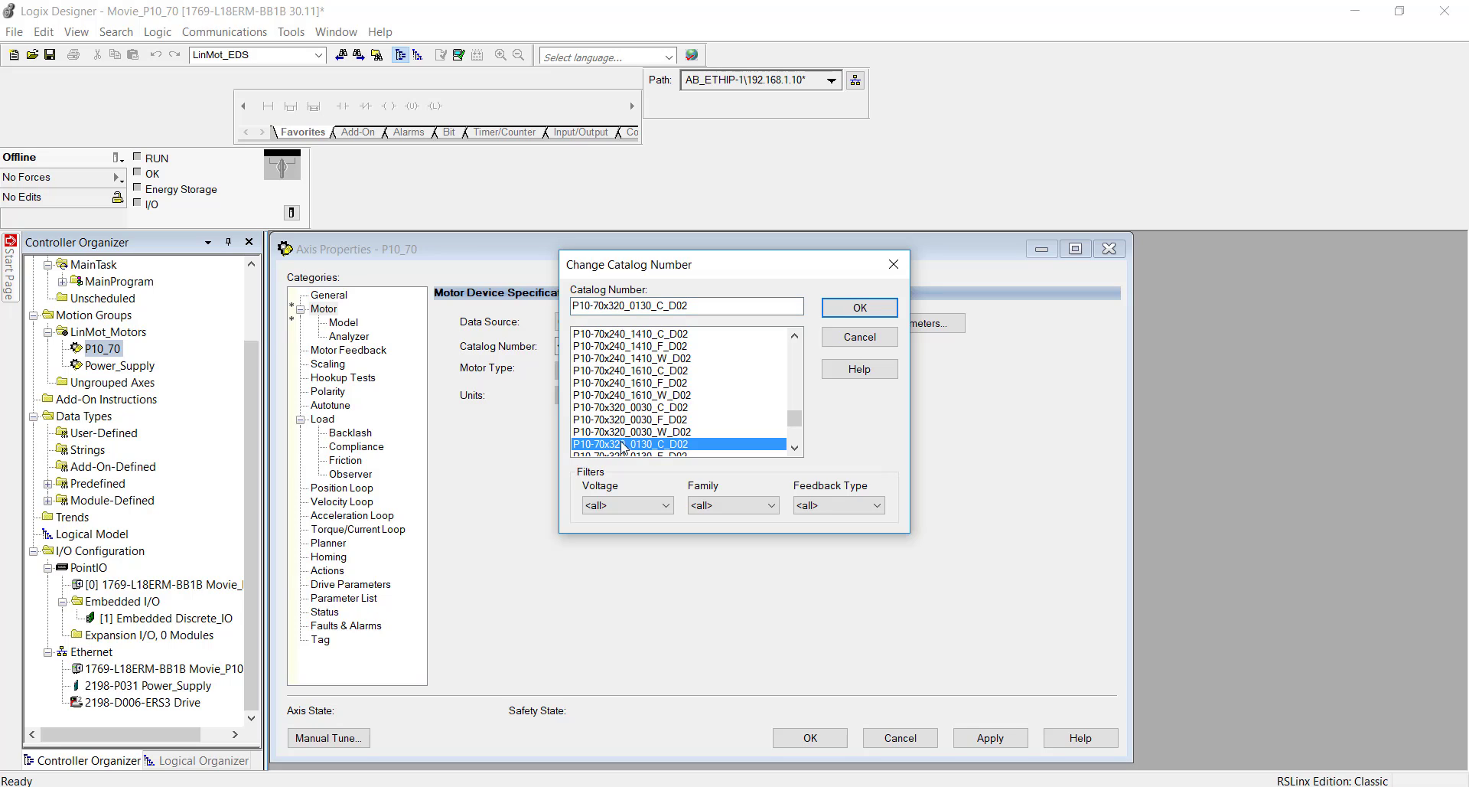
Confirm motor P10-70x320_0130_C_D02, then review its Model parameters and nameplate datasheet values.
click(840, 309)
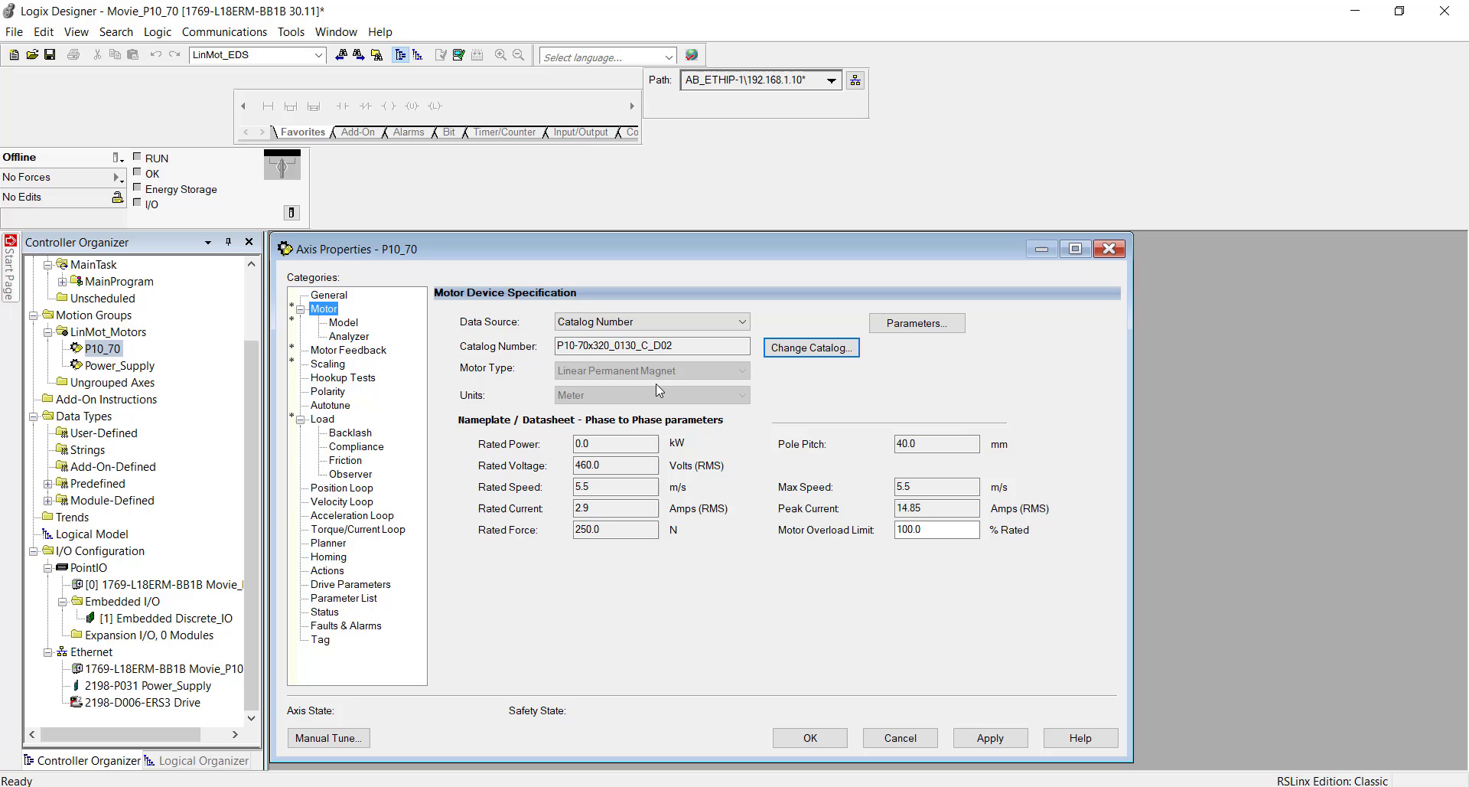
click(352, 322)
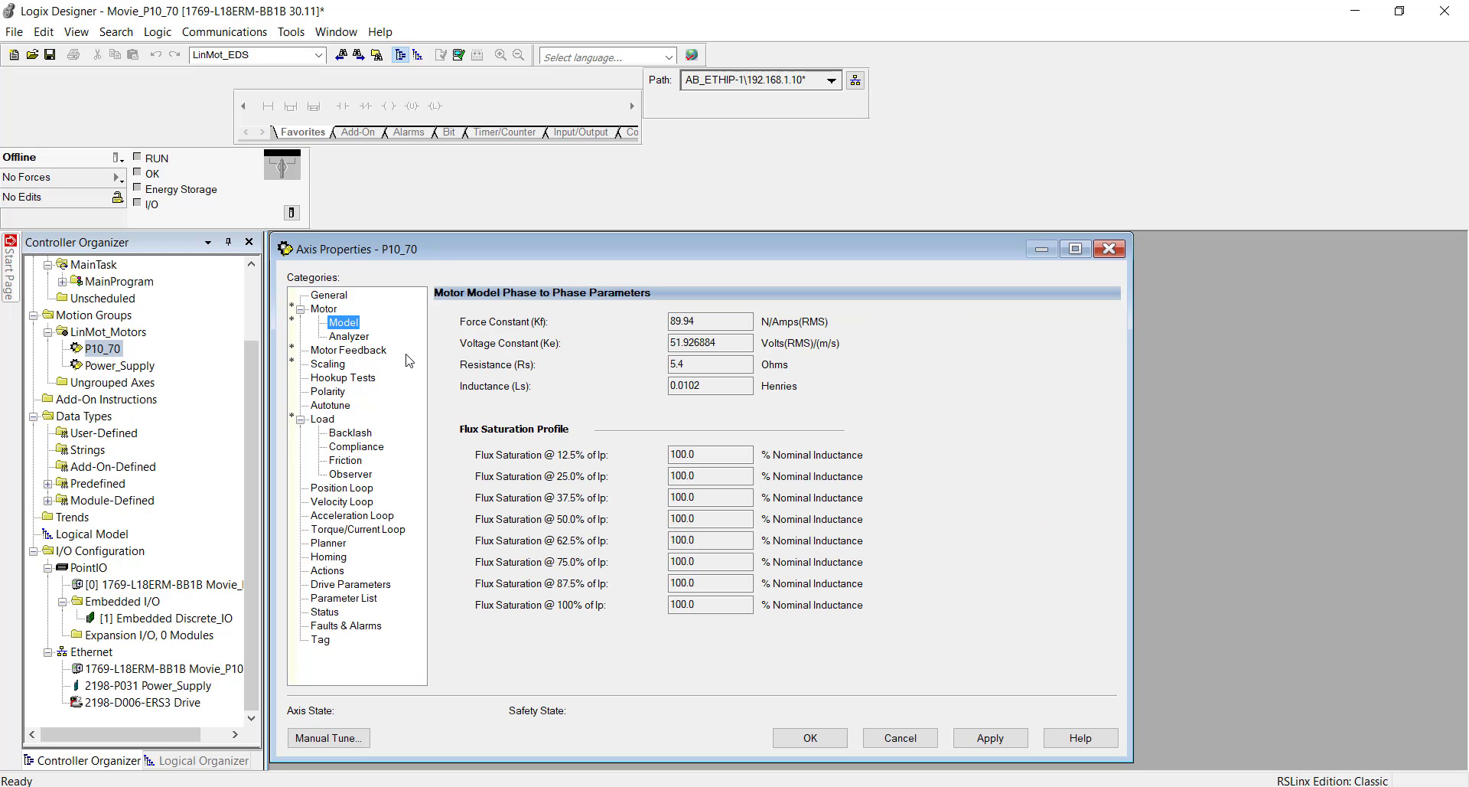
click(334, 312)
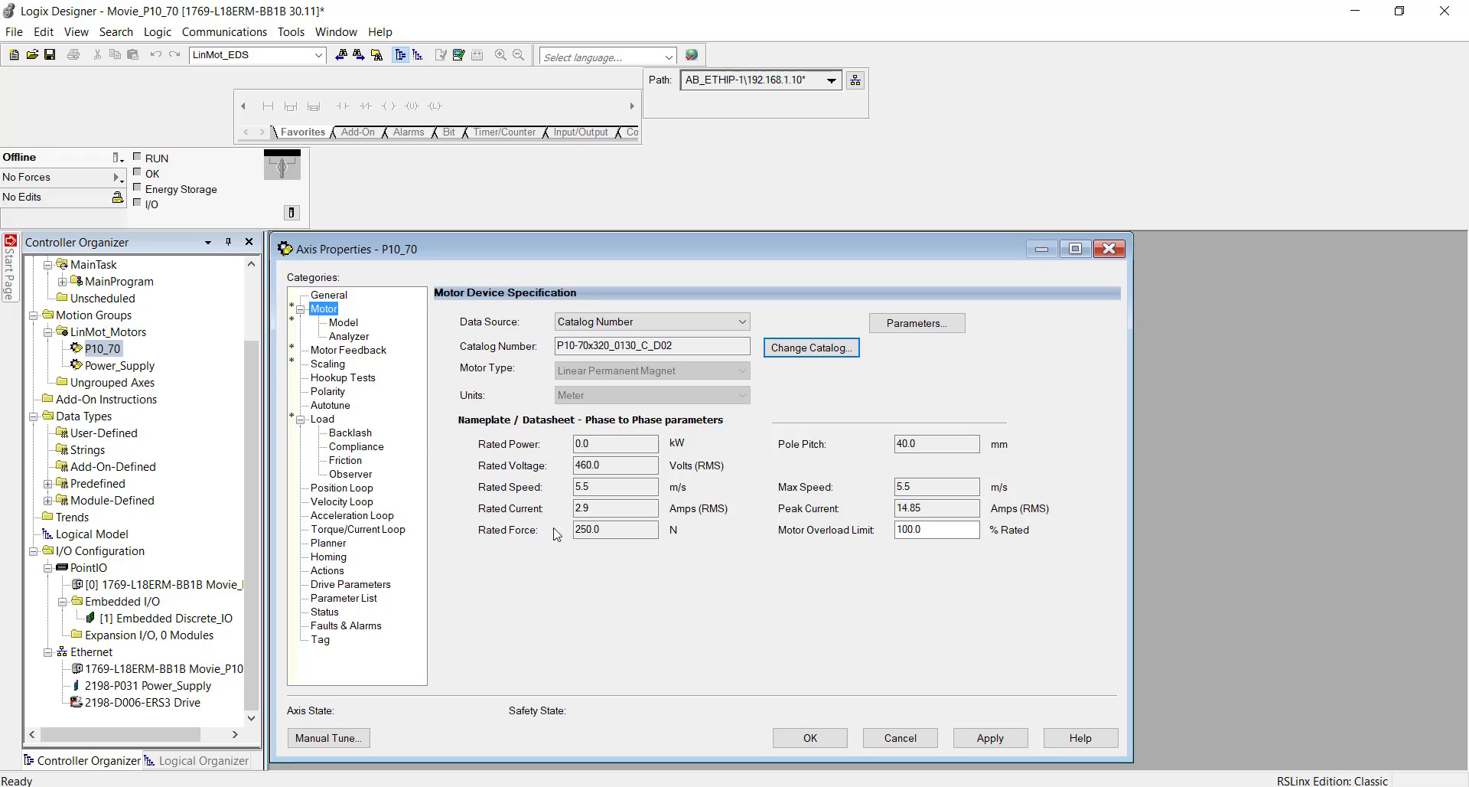